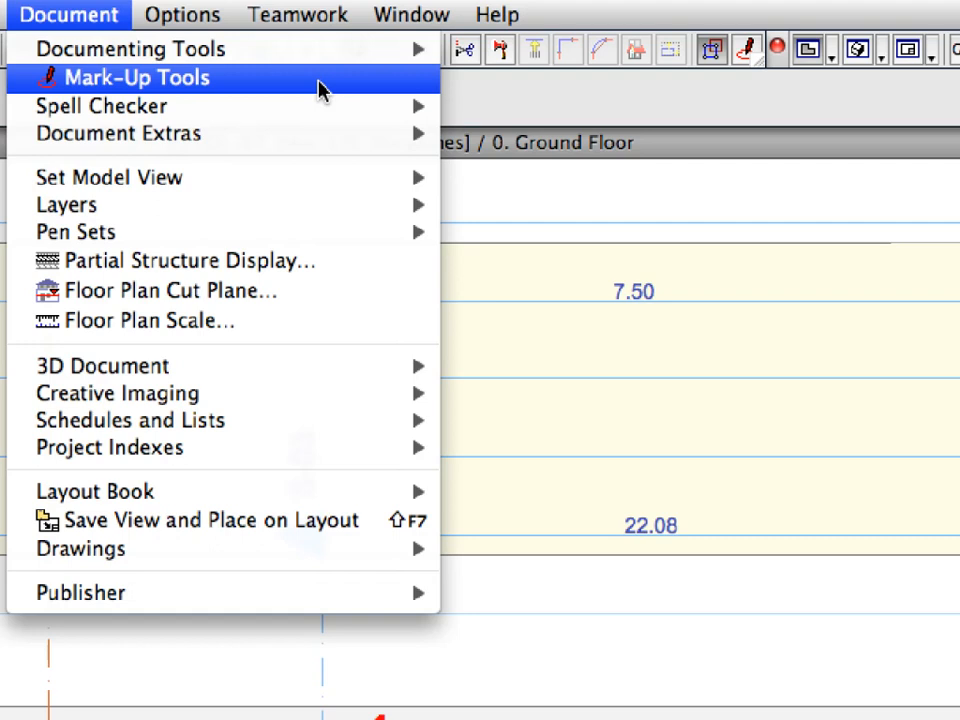
# Step: Display the Mark-Up Tools palette beside the ToolBox and expand its Mark-Up Entries section
pyautogui.click(320, 90)
pyautogui.moveTo(446, 193); pyautogui.dragTo(401, 161)
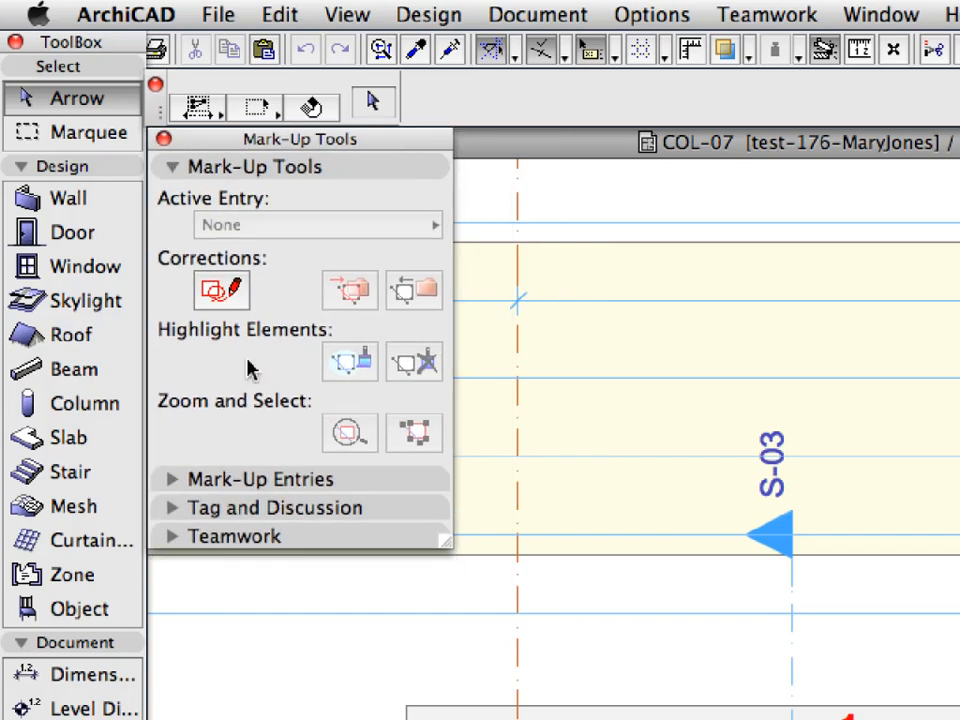
pyautogui.click(173, 479)
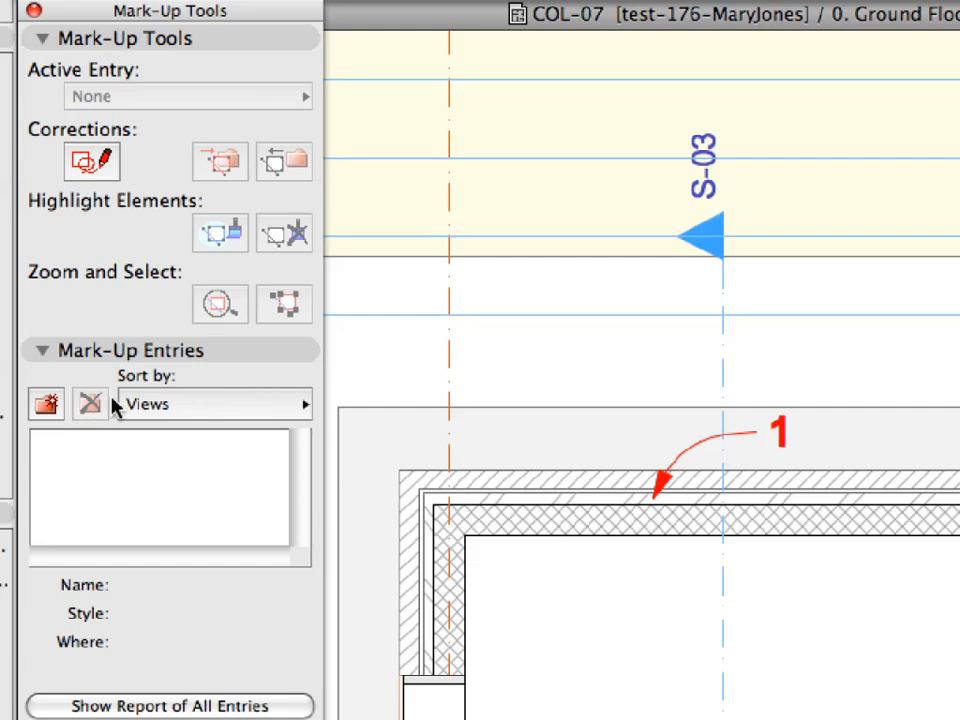
# Step: Create a new mark-up entry from scratch named "Change insulation type" with the Remarks style, starting a new thread
pyautogui.click(52, 411)
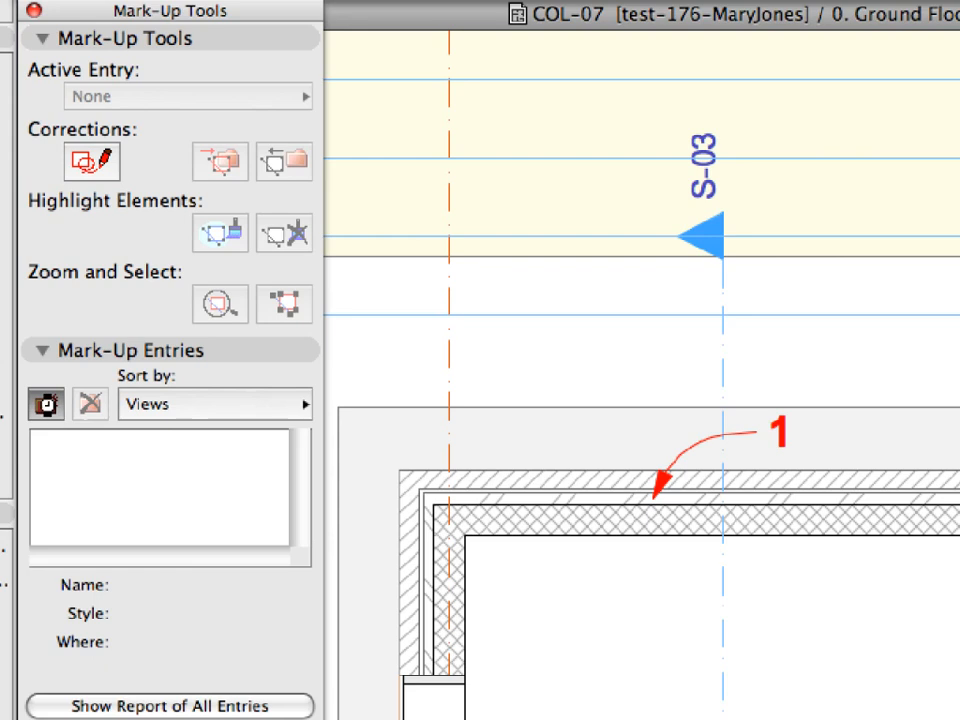
pyautogui.write('Cha')
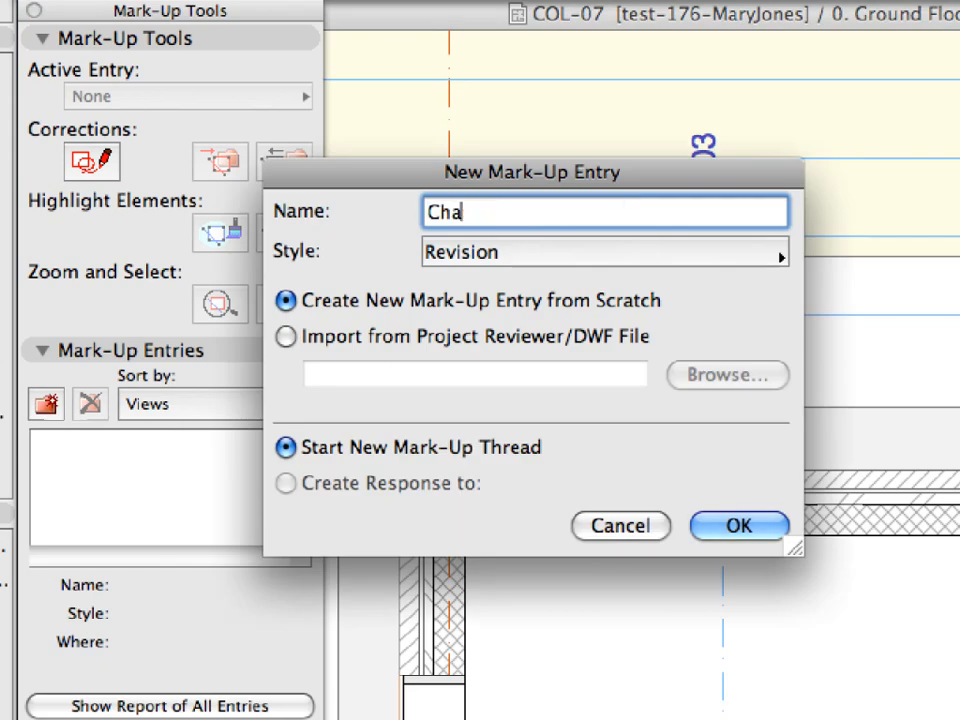
pyautogui.write('nge insula')
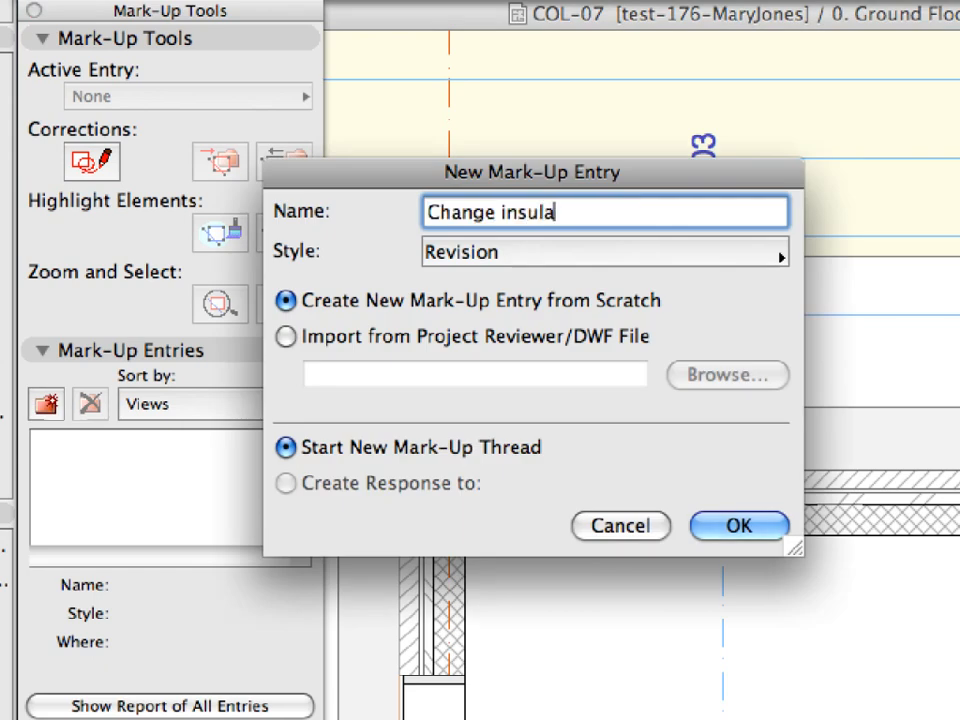
pyautogui.write('tion type')
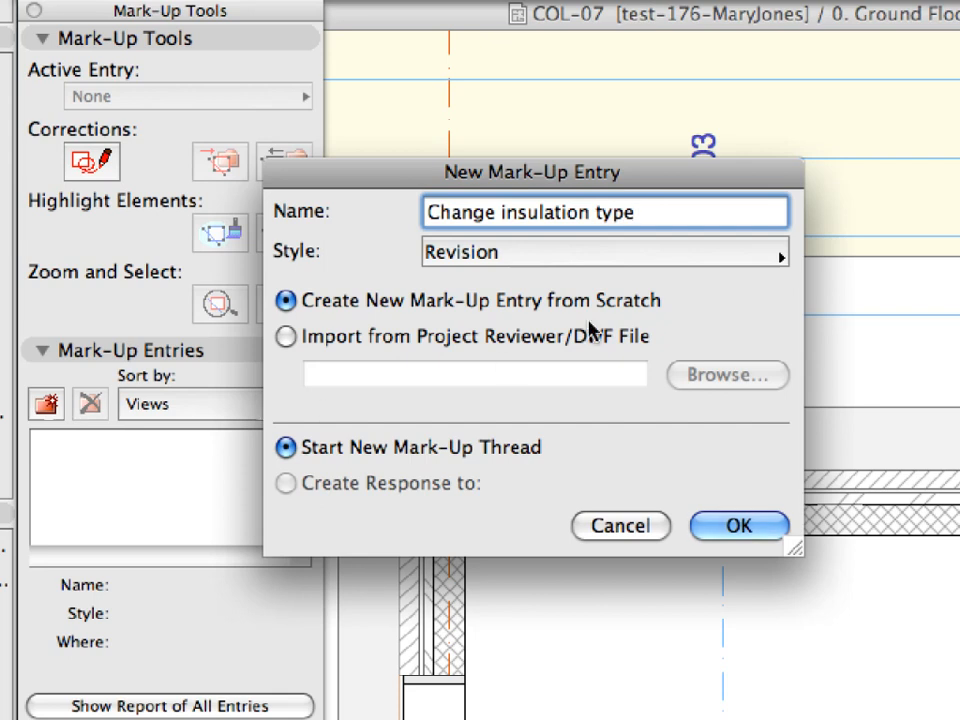
pyautogui.click(658, 253)
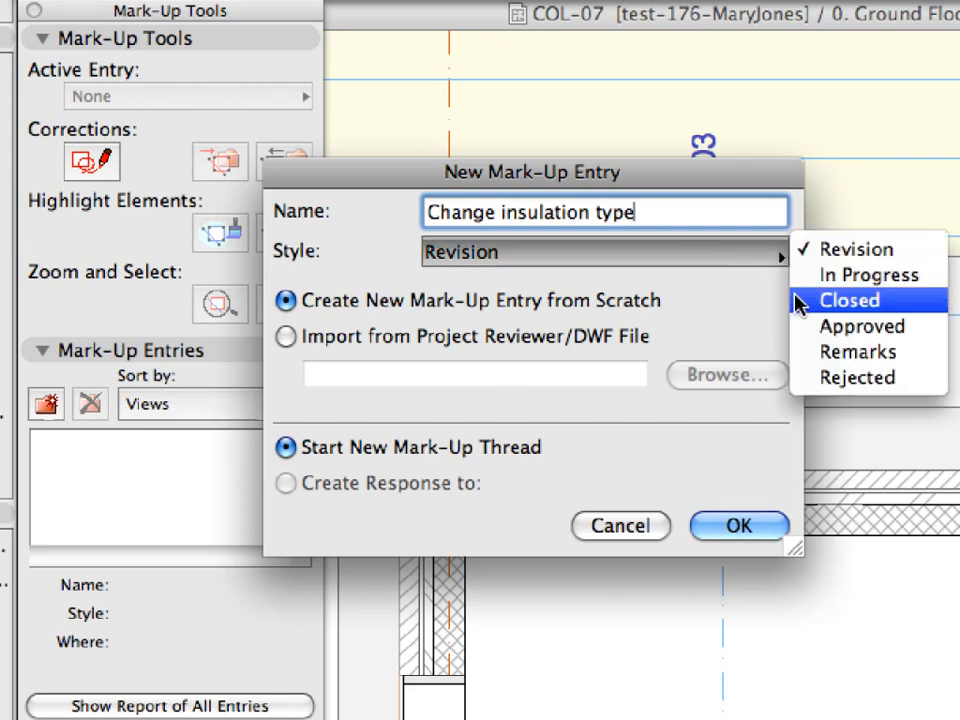
pyautogui.click(911, 356)
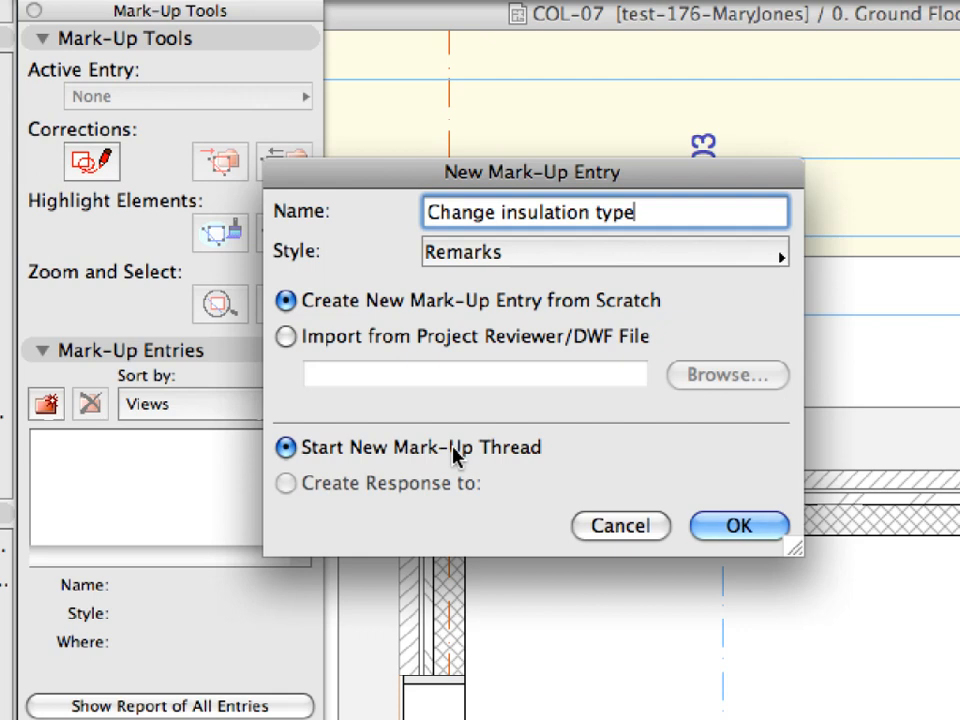
pyautogui.click(760, 538)
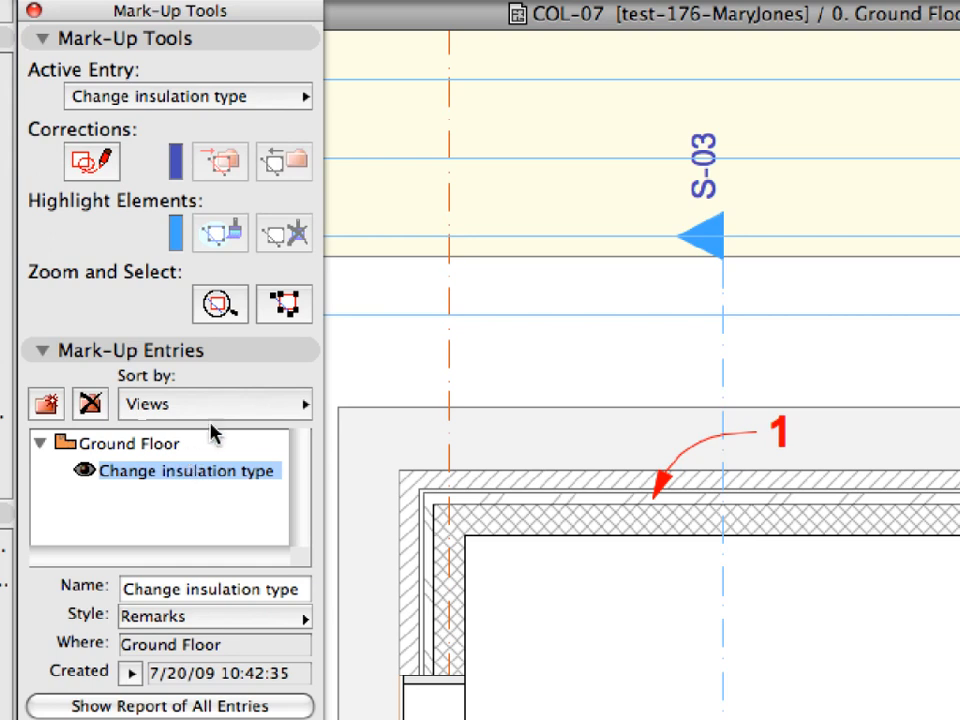
# Step: Keep the mark-up entries sorted by Views and highlight the exterior wall marked 1 in the active entry
pyautogui.click(236, 410)
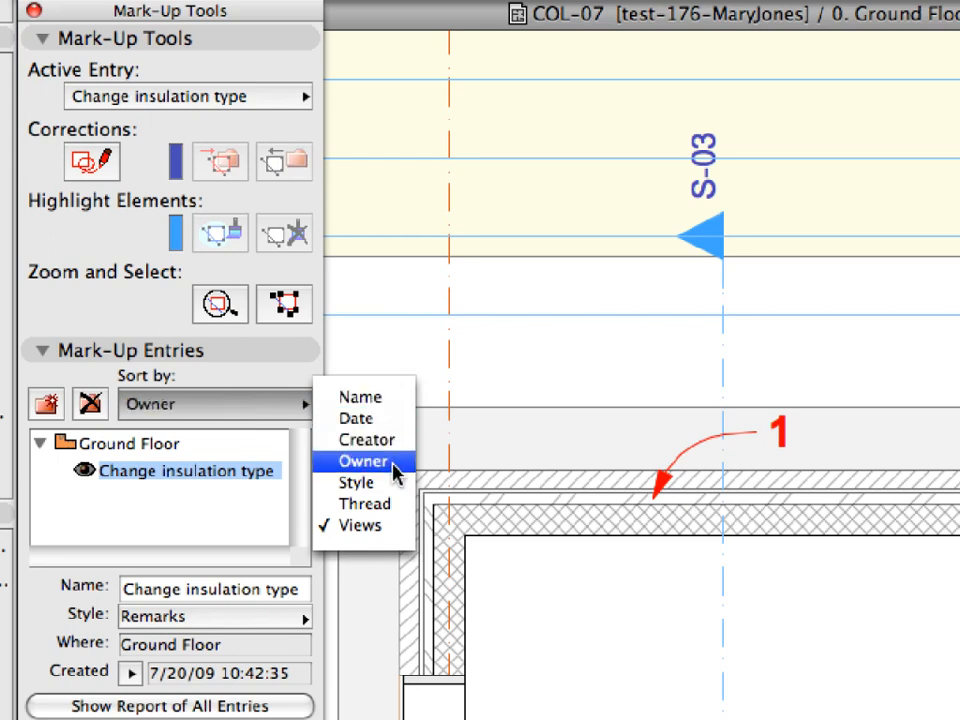
pyautogui.click(395, 530)
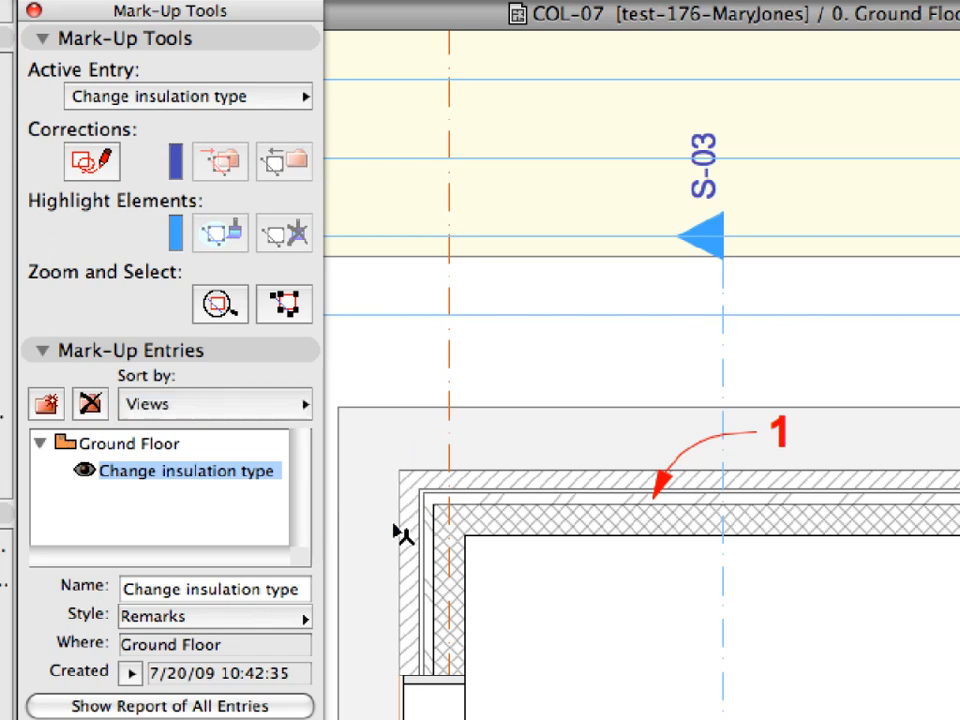
pyautogui.click(615, 539)
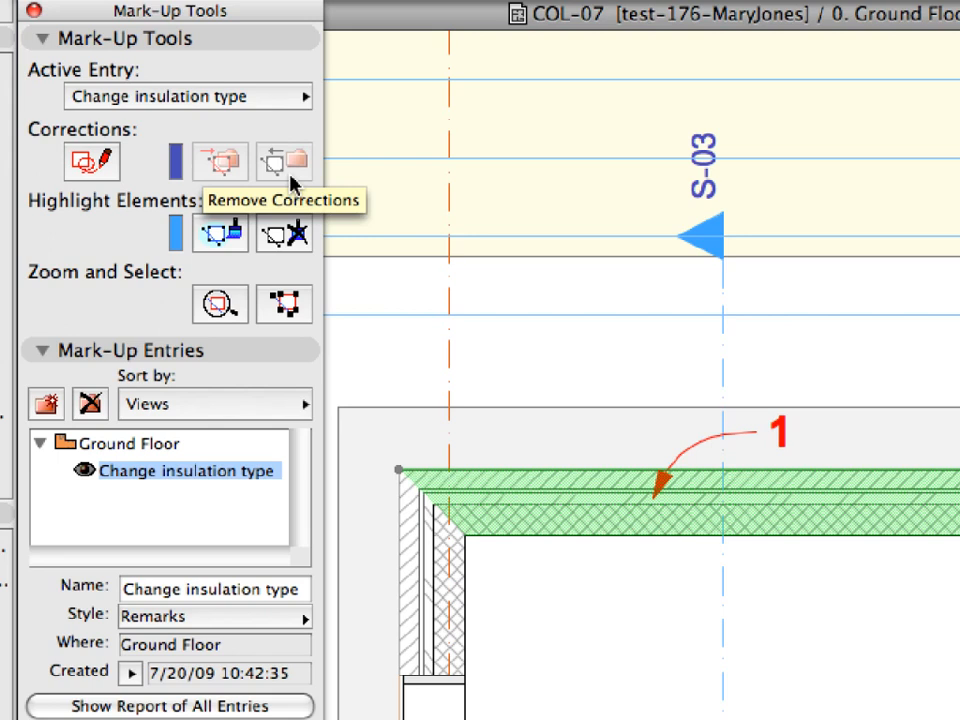
pyautogui.click(229, 233)
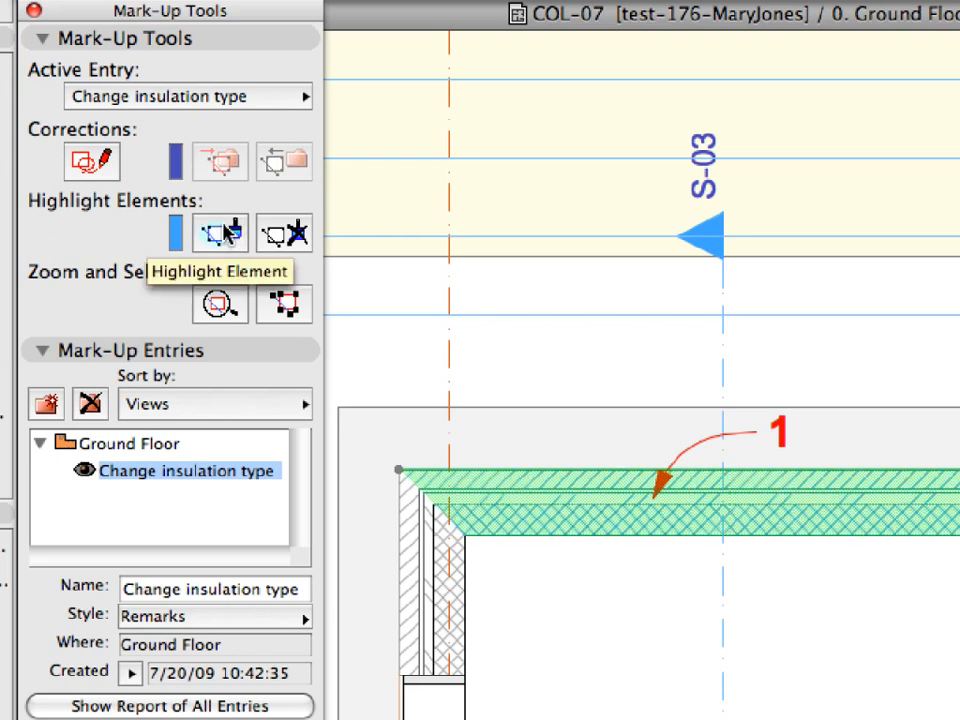
pyautogui.click(525, 298)
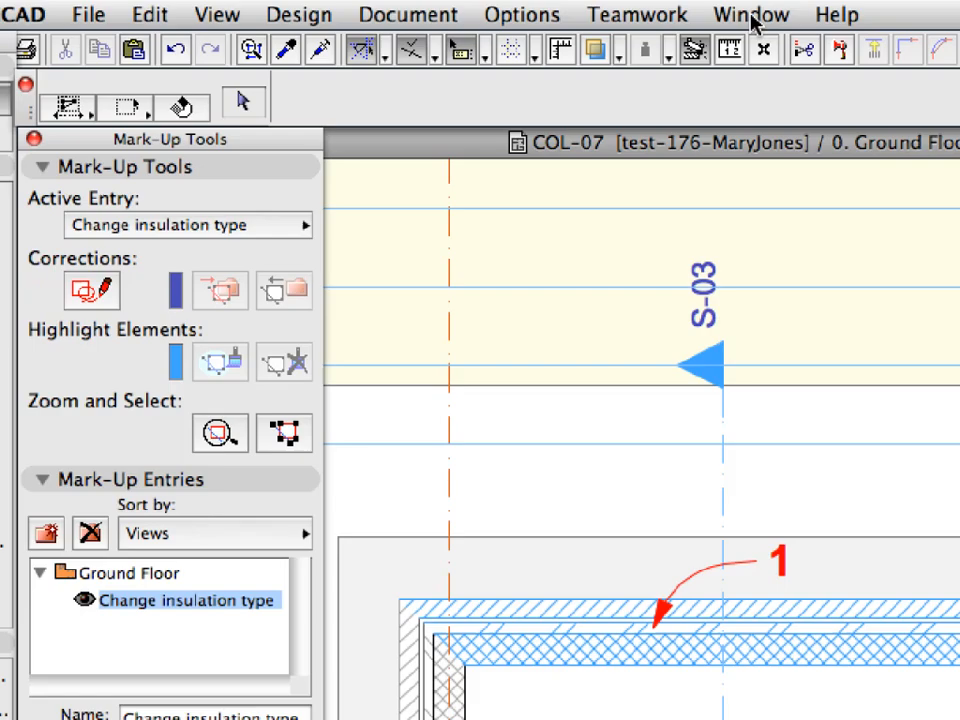
# Step: Display the Favorites palette, shorten the Navigator and place Favorites directly beneath it
pyautogui.click(752, 15)
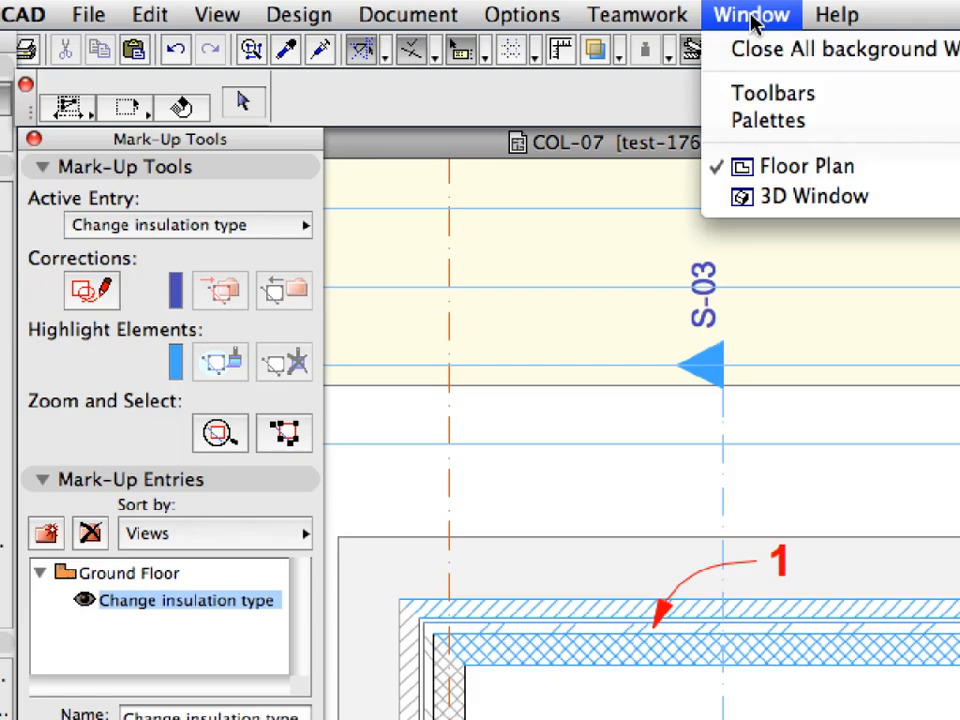
pyautogui.moveTo(756, 128)
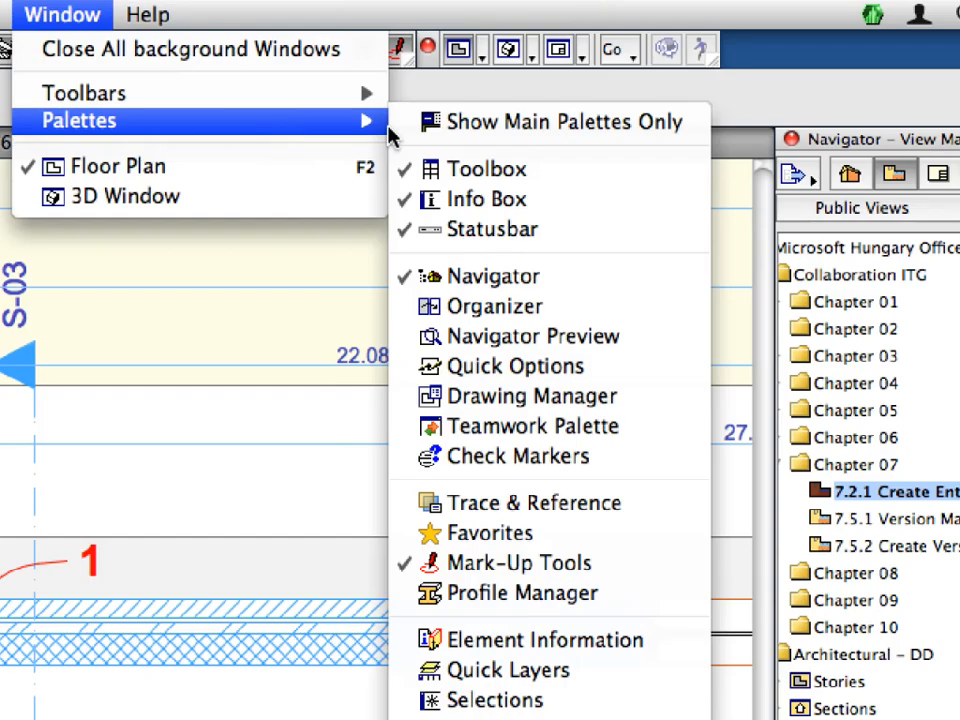
pyautogui.click(594, 548)
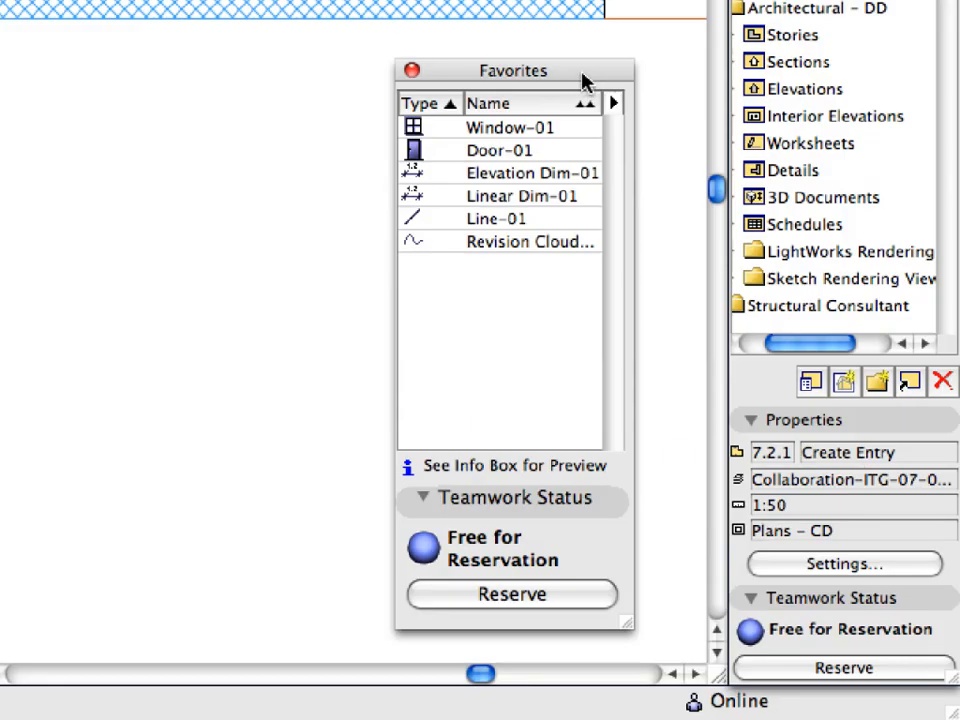
pyautogui.moveTo(583, 80); pyautogui.dragTo(678, 126)
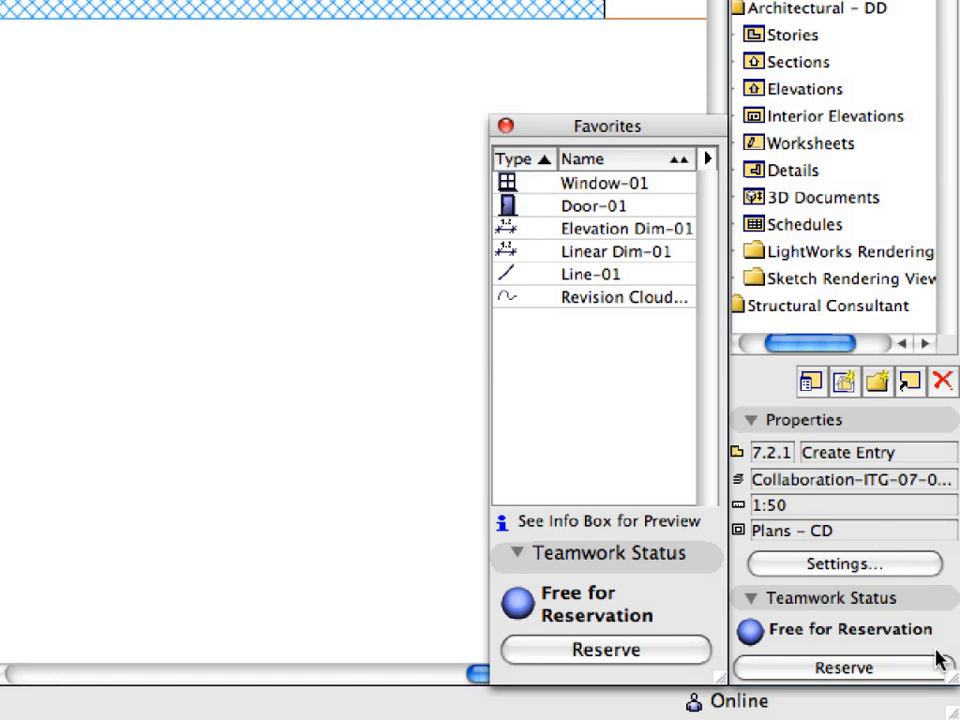
pyautogui.moveTo(952, 683); pyautogui.dragTo(954, 108)
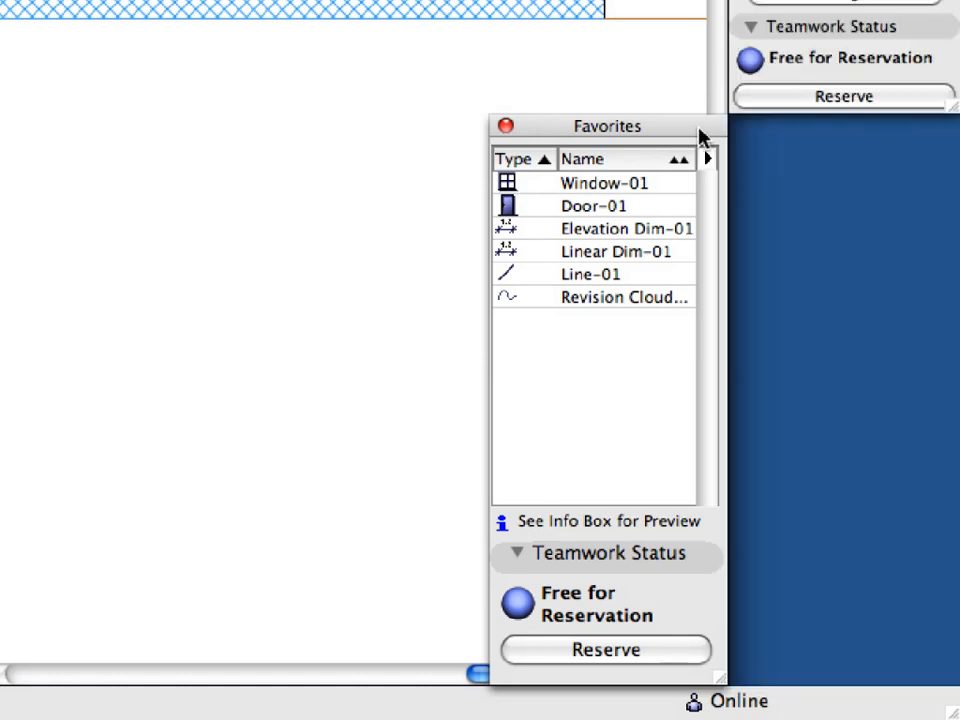
pyautogui.moveTo(699, 133); pyautogui.dragTo(934, 135)
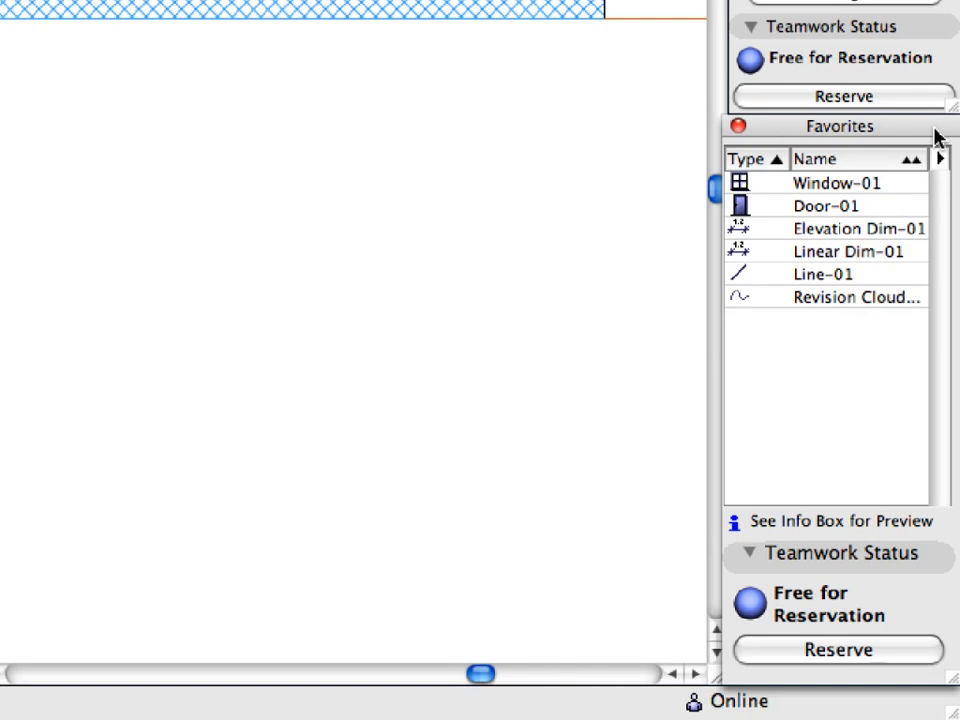
# Step: Apply the Revision Cloud favorite to the Spline tool and set its geometry method to Freehand
pyautogui.click(880, 183)
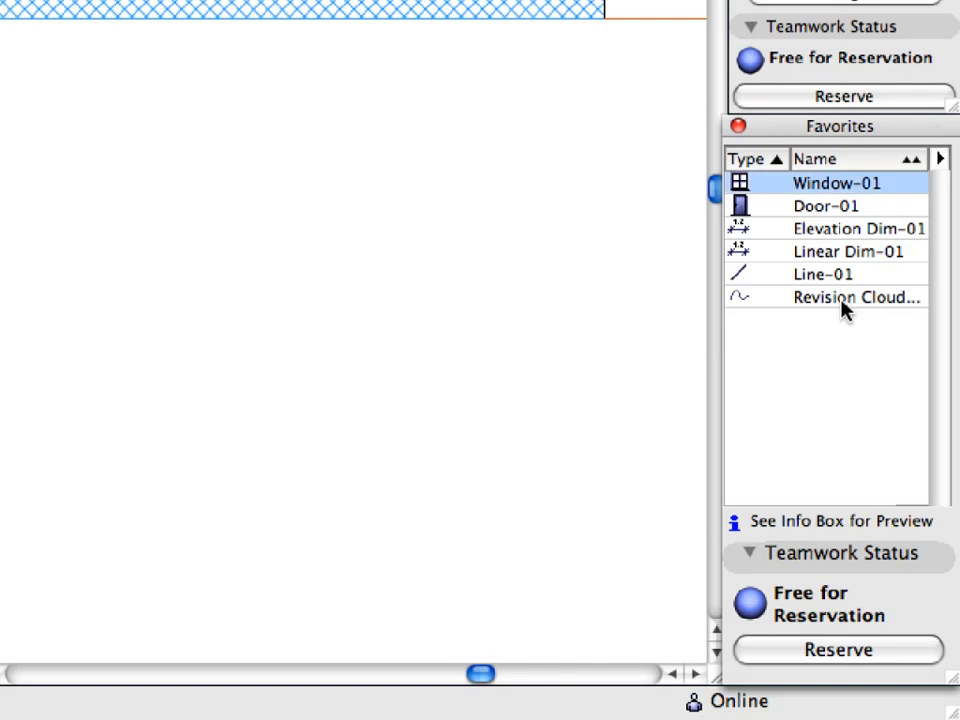
pyautogui.doubleClick(841, 298)
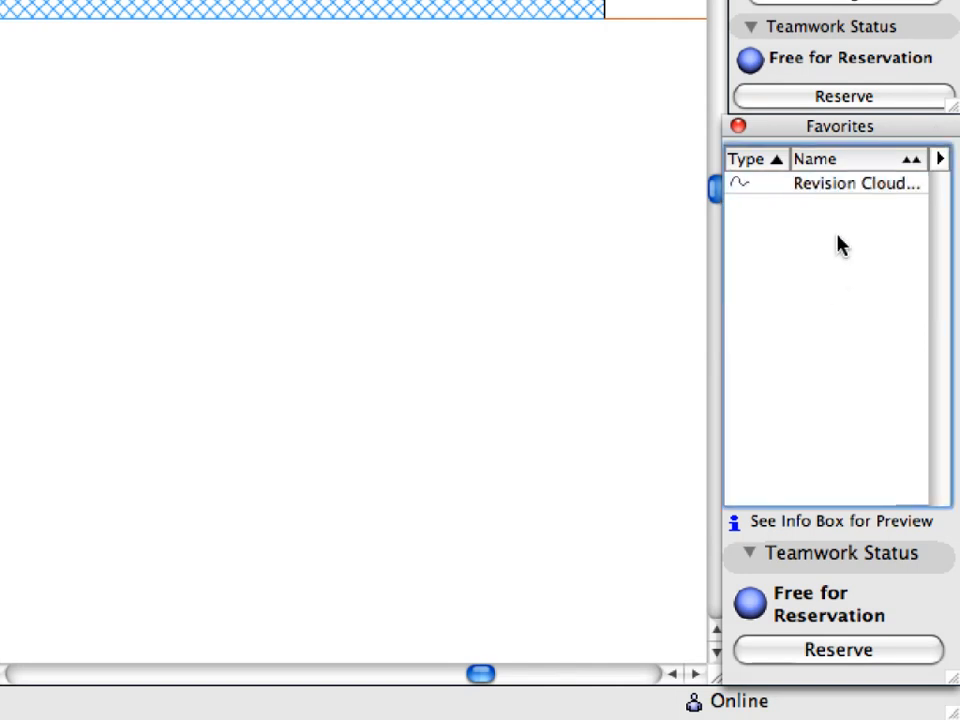
pyautogui.click(840, 192)
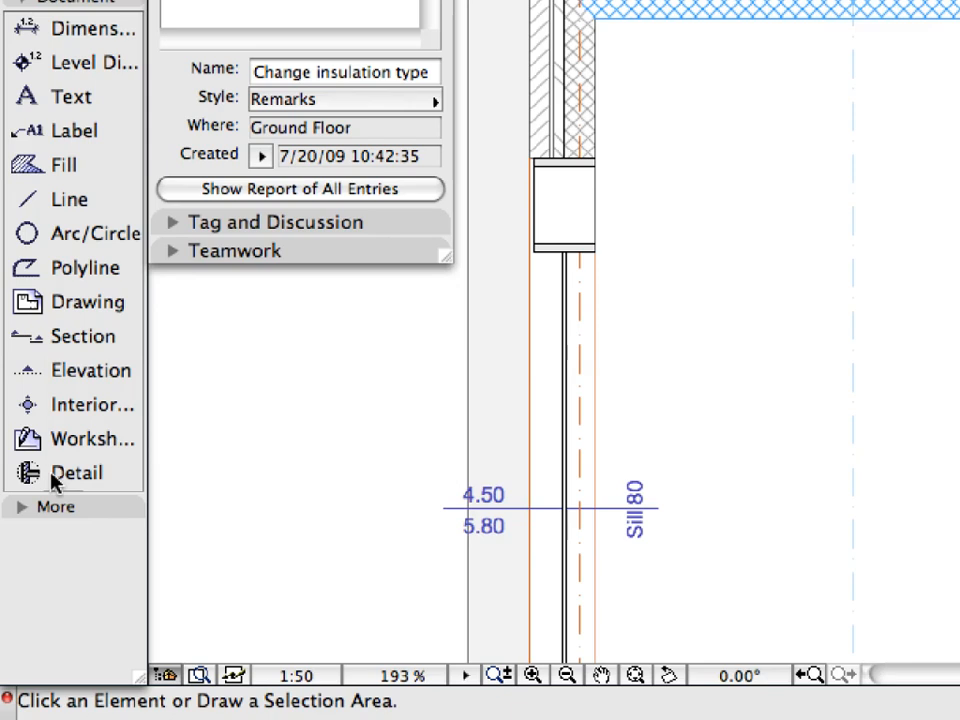
pyautogui.click(55, 508)
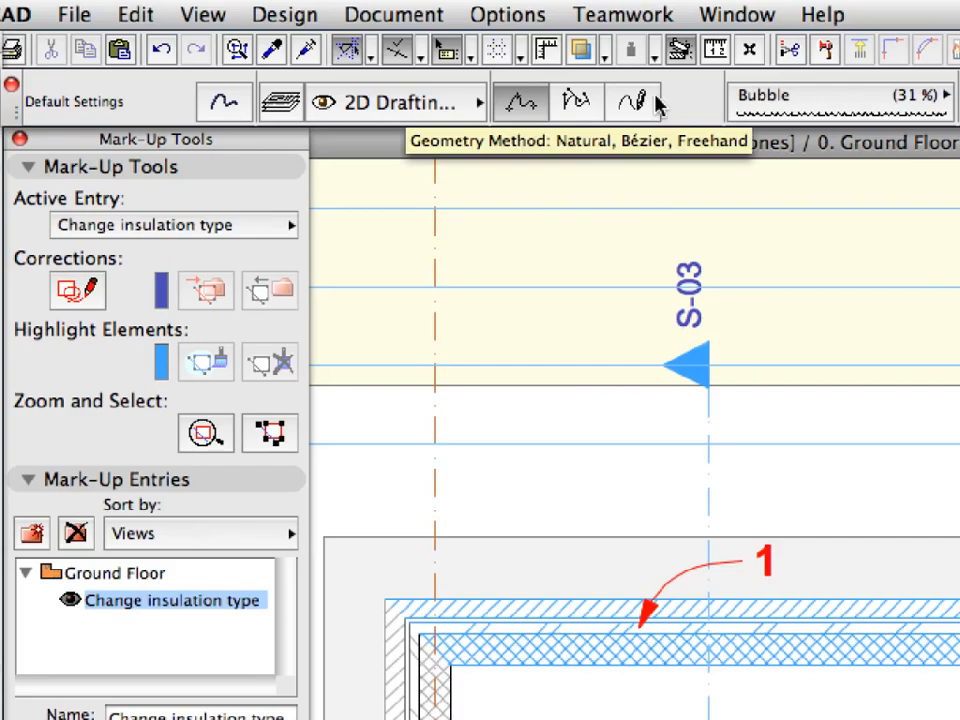
pyautogui.click(633, 101)
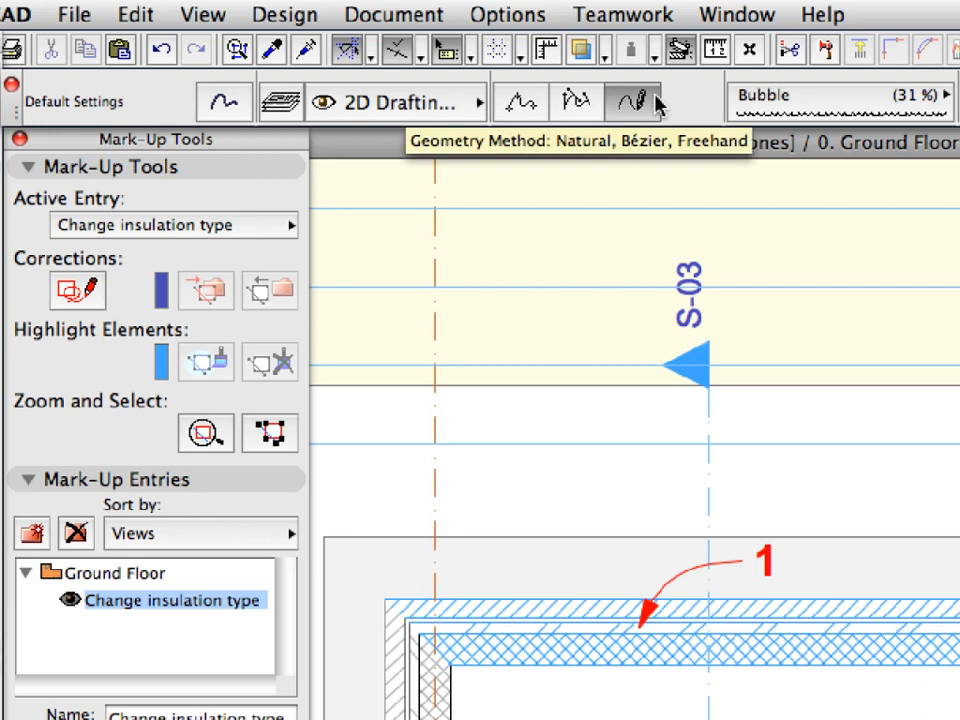
# Step: Turn on correction drawing and sketch a closed freehand revision cloud around the highlighted exterior wall
pyautogui.click(99, 302)
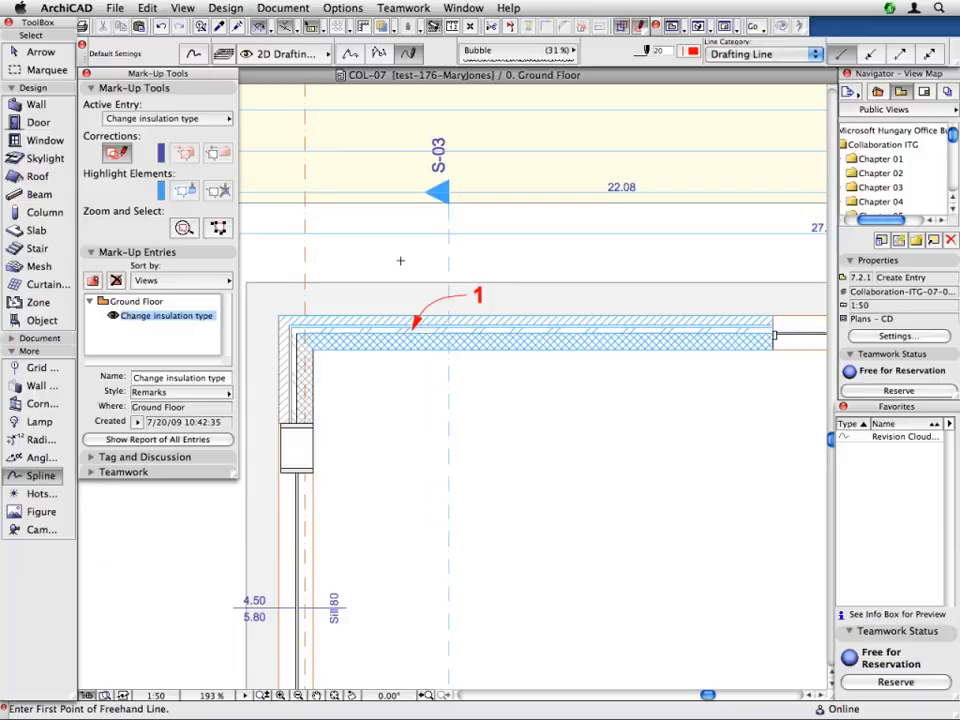
pyautogui.moveTo(618, 496); pyautogui.dragTo(568, 492)
pyautogui.moveTo(374, 258)
pyautogui.mouseDown()
pyautogui.moveTo(305, 273)
pyautogui.moveTo(282, 290)
pyautogui.moveTo(267, 316)
pyautogui.moveTo(276, 354)
pyautogui.moveTo(360, 377)
pyautogui.moveTo(603, 386)
pyautogui.moveTo(774, 366)
pyautogui.moveTo(793, 317)
pyautogui.moveTo(742, 281)
pyautogui.moveTo(537, 250)
pyautogui.mouseUp()
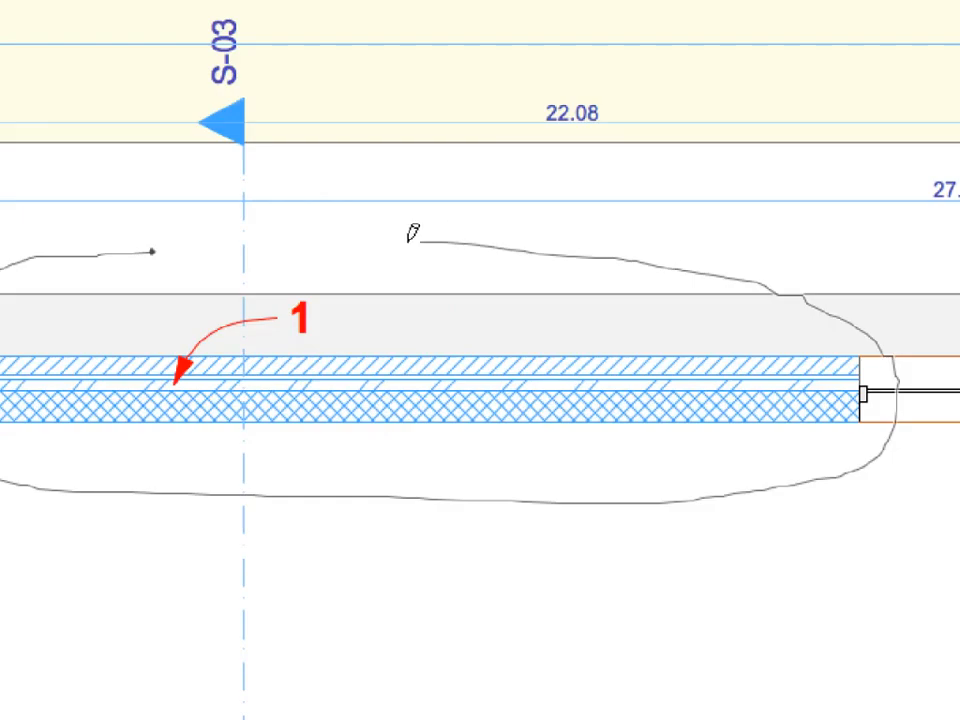
pyautogui.moveTo(409, 241)
pyautogui.mouseDown()
pyautogui.moveTo(302, 236)
pyautogui.moveTo(153, 249)
pyautogui.mouseUp()
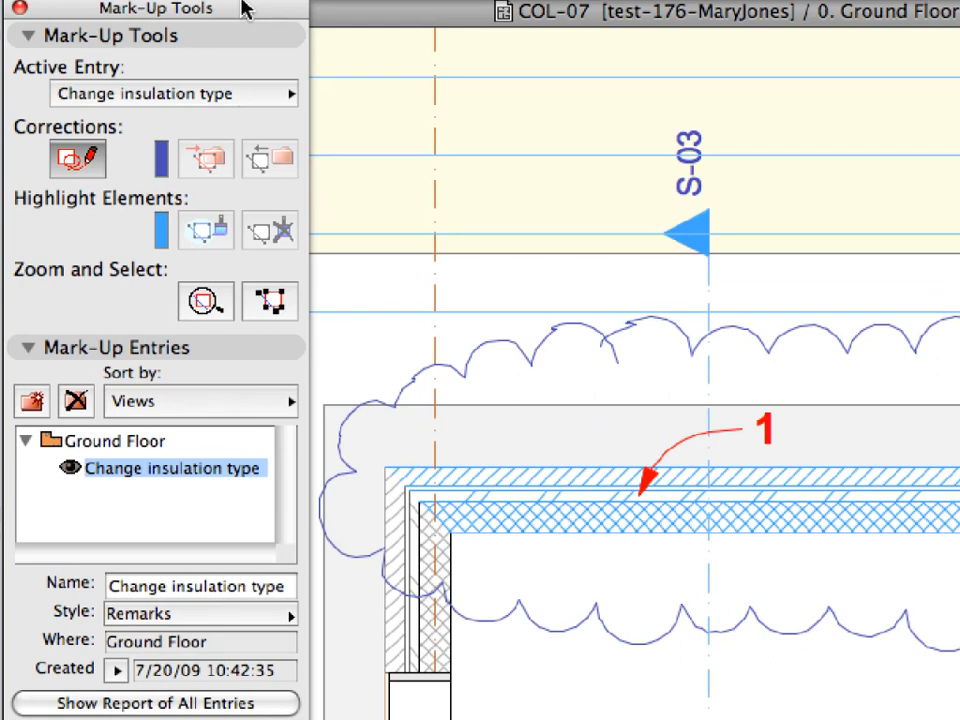
# Step: Enter the tag text "Modify external walls, see MarkUp comments for details!" and place it on the plan just inside the highlighted wall
pyautogui.click(240, 347)
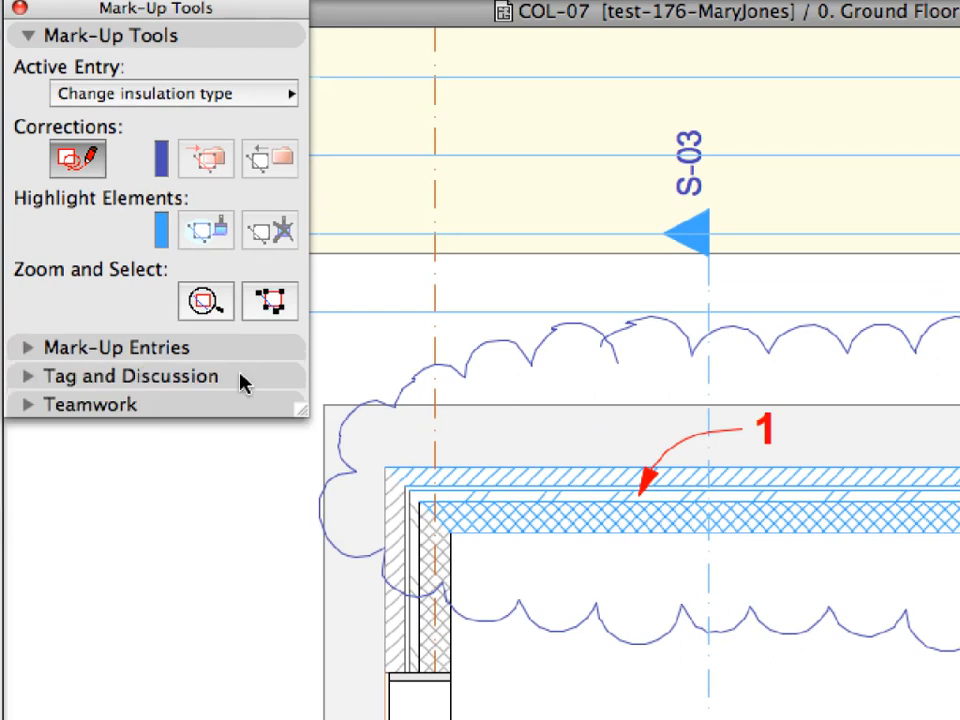
pyautogui.click(242, 379)
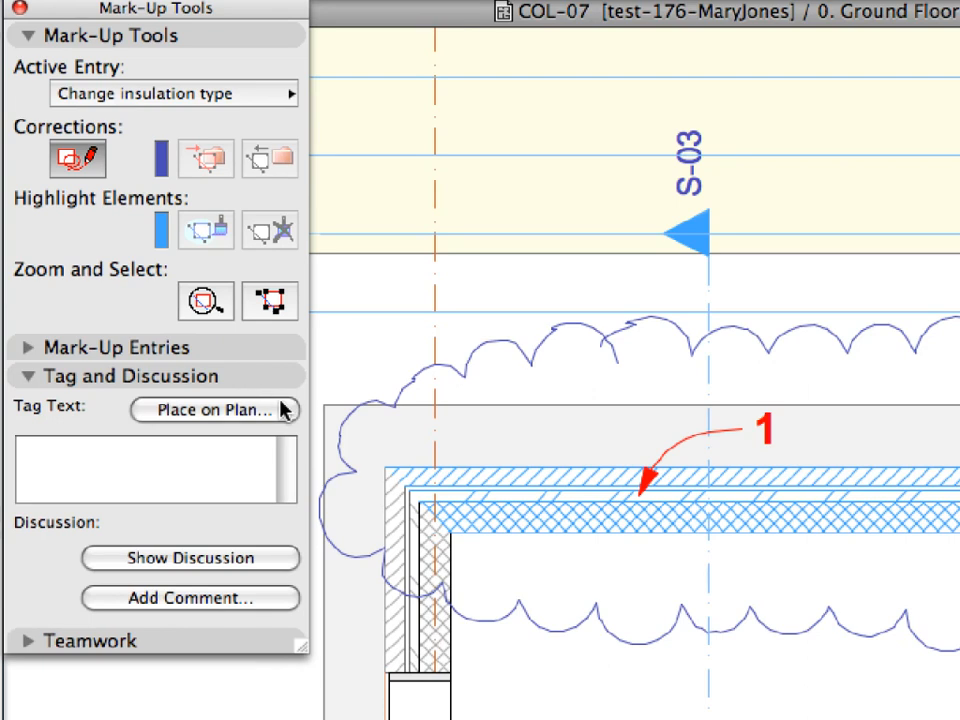
pyautogui.click(245, 452)
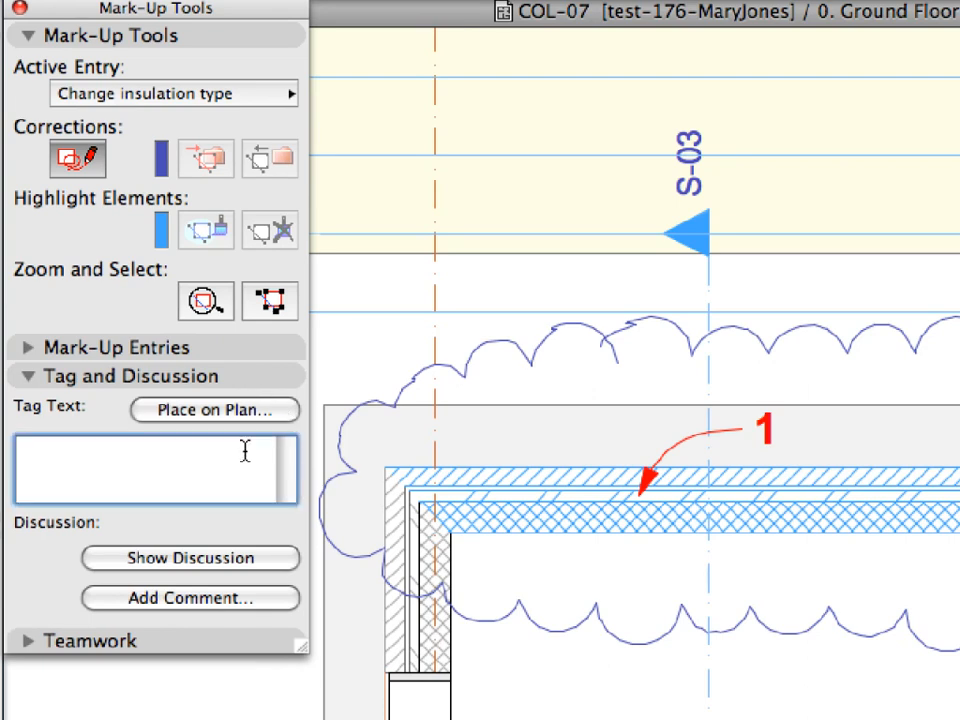
pyautogui.write('Modify ')
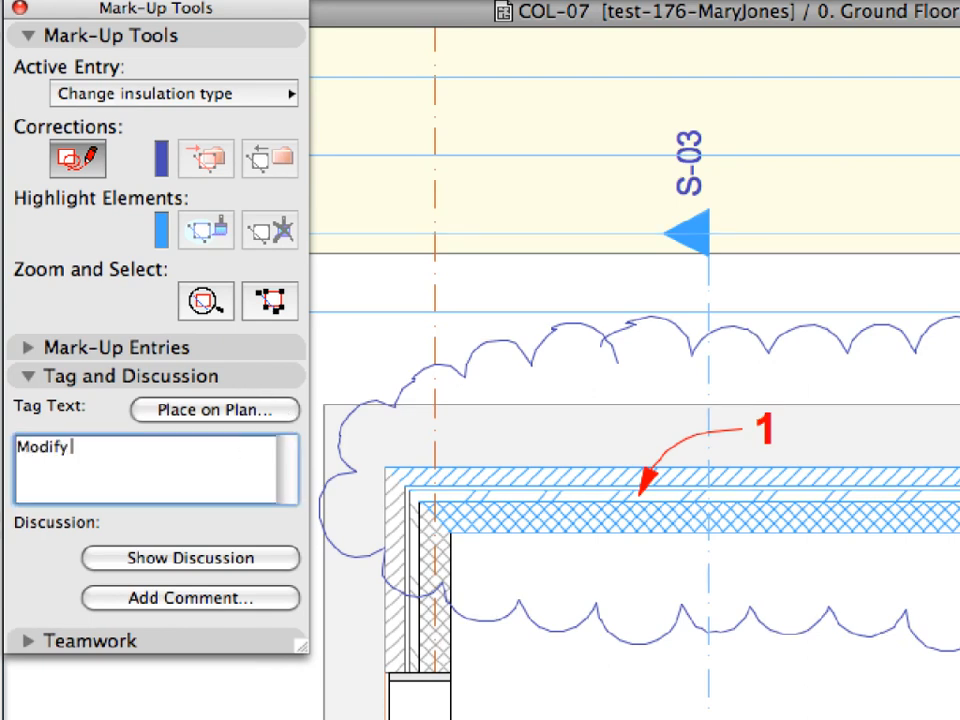
pyautogui.write('external w')
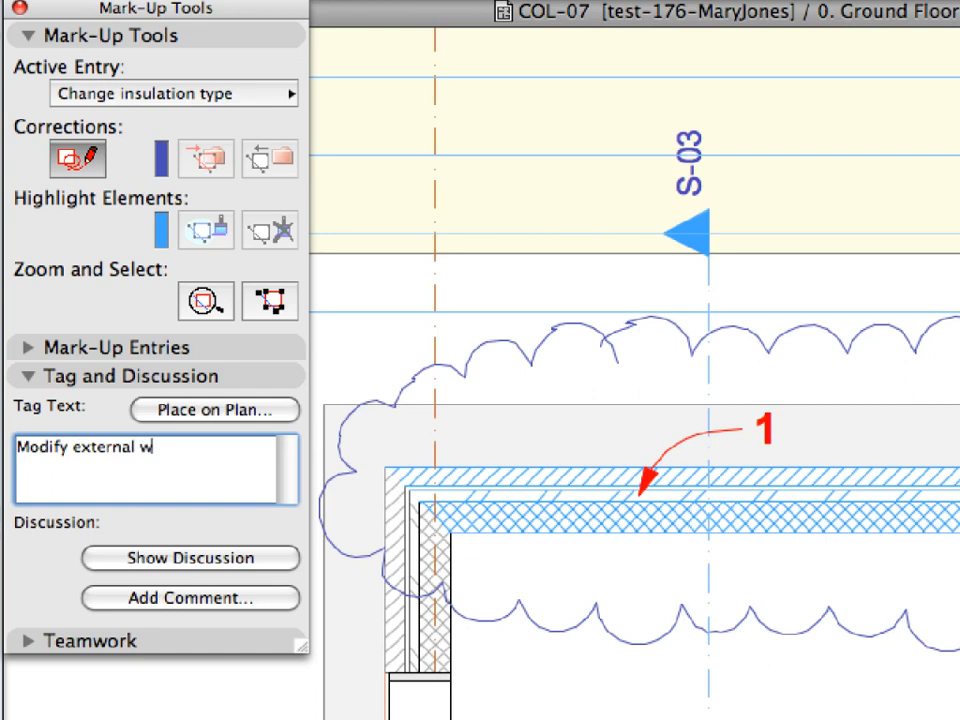
pyautogui.write('alls, see MarkUp comments for details!')
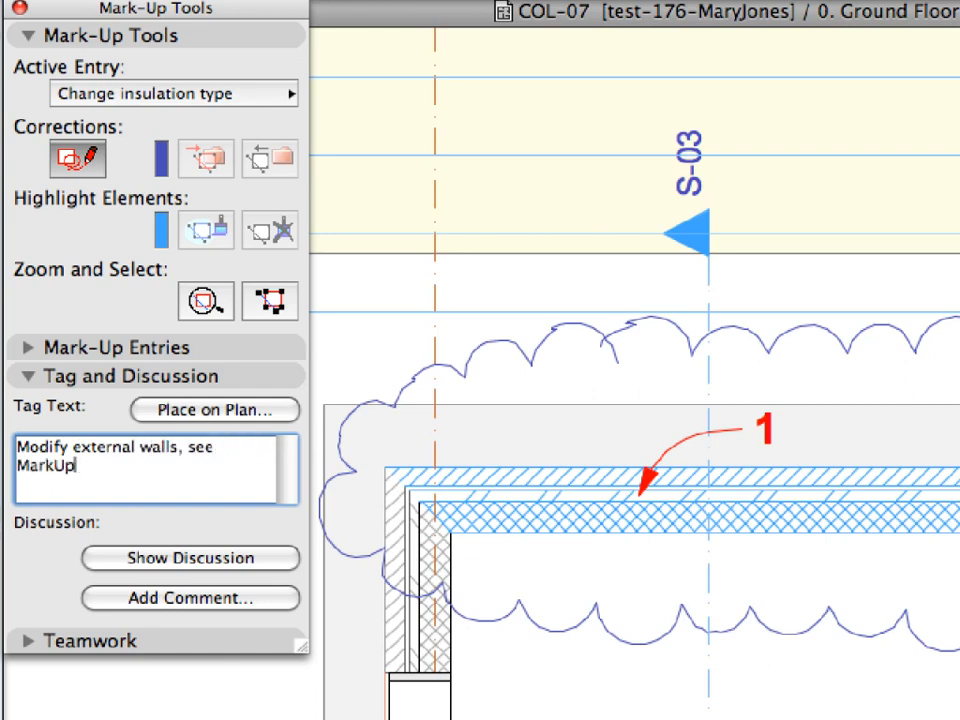
pyautogui.click(289, 422)
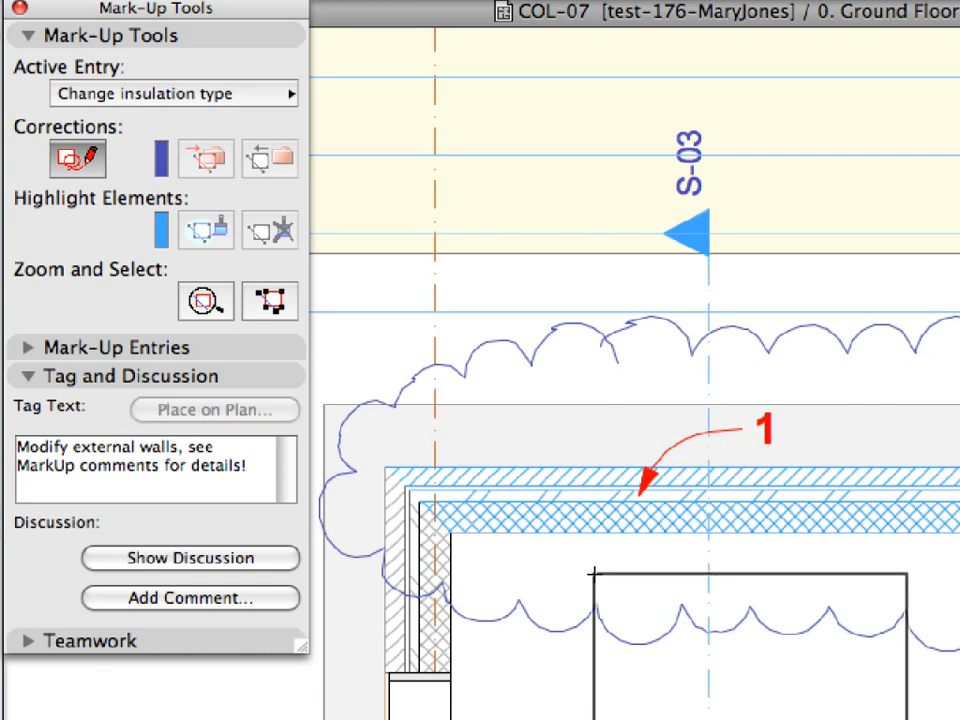
pyautogui.click(574, 547)
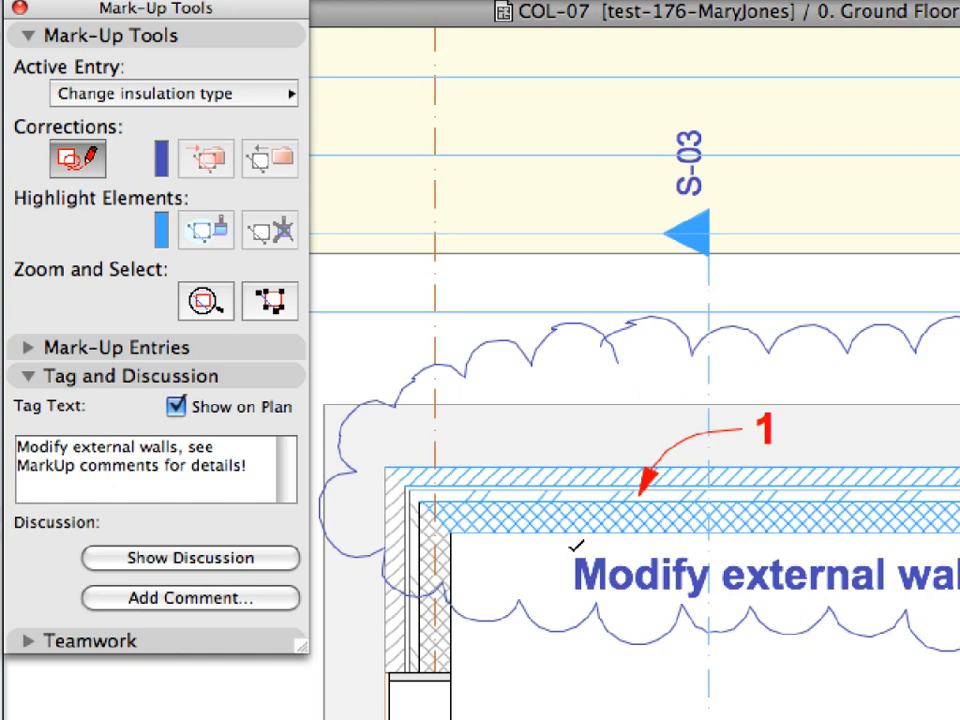
# Step: Hide the "Change insulation type" mark-up entry on the floor plan and show it again
pyautogui.click(226, 347)
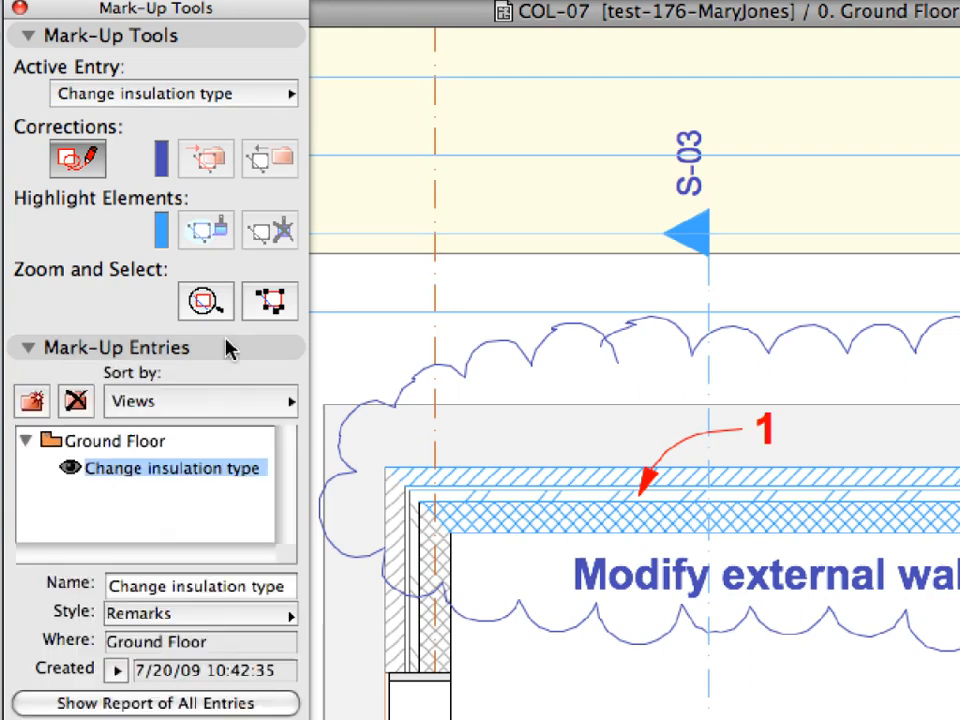
pyautogui.click(70, 470)
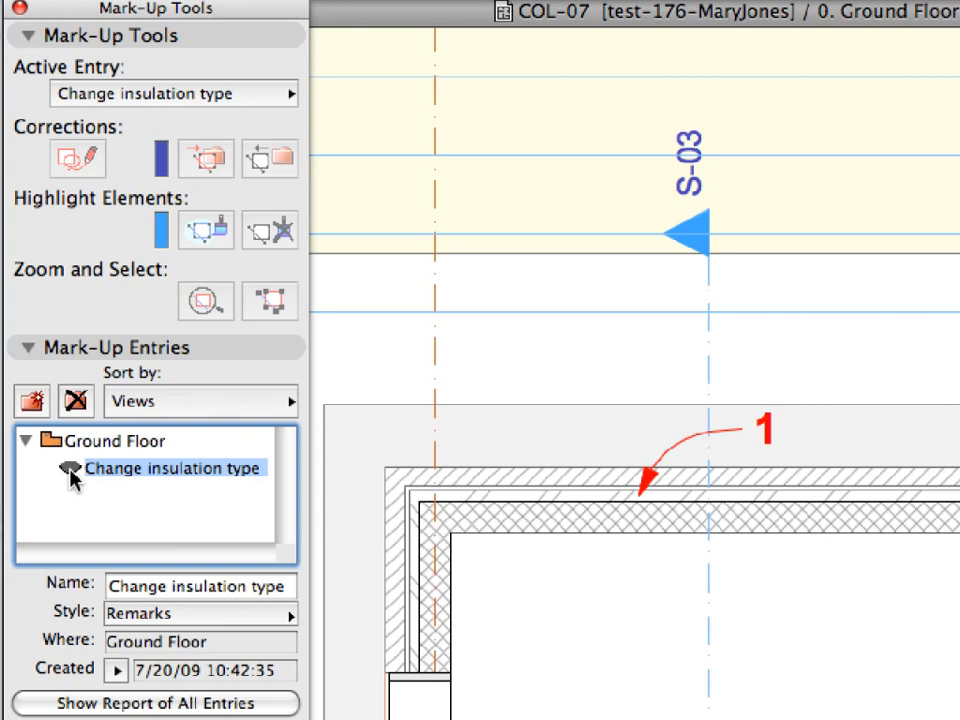
pyautogui.click(70, 470)
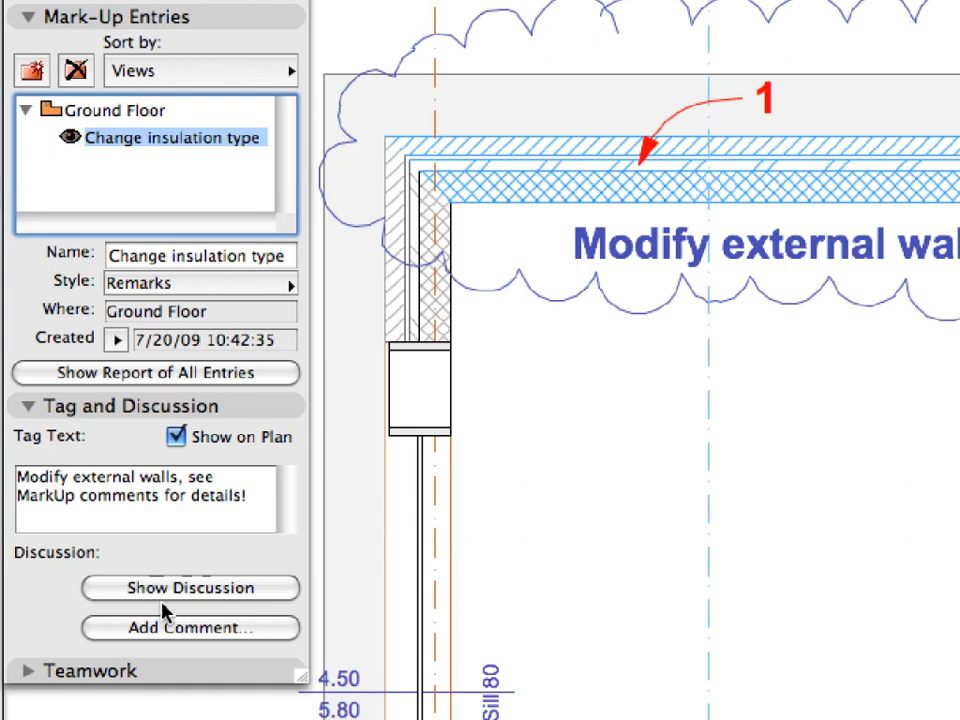
# Step: Add the comment "Change insulation skin inside external walls to soft type by modifying custom profile!" to the "Change insulation type" entry
pyautogui.click(220, 630)
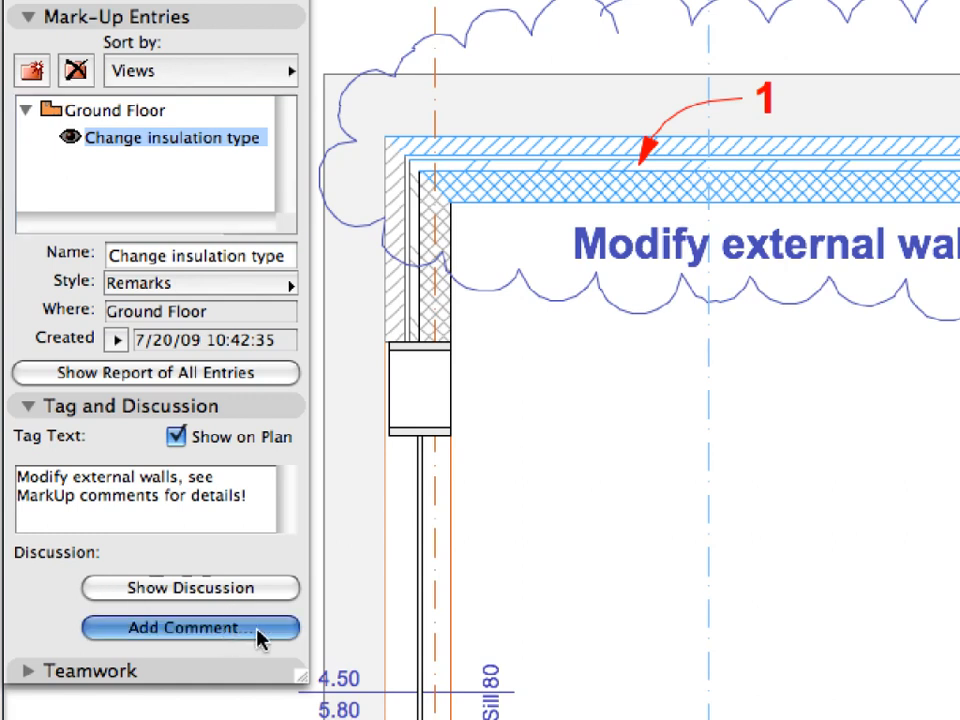
pyautogui.write('Change')
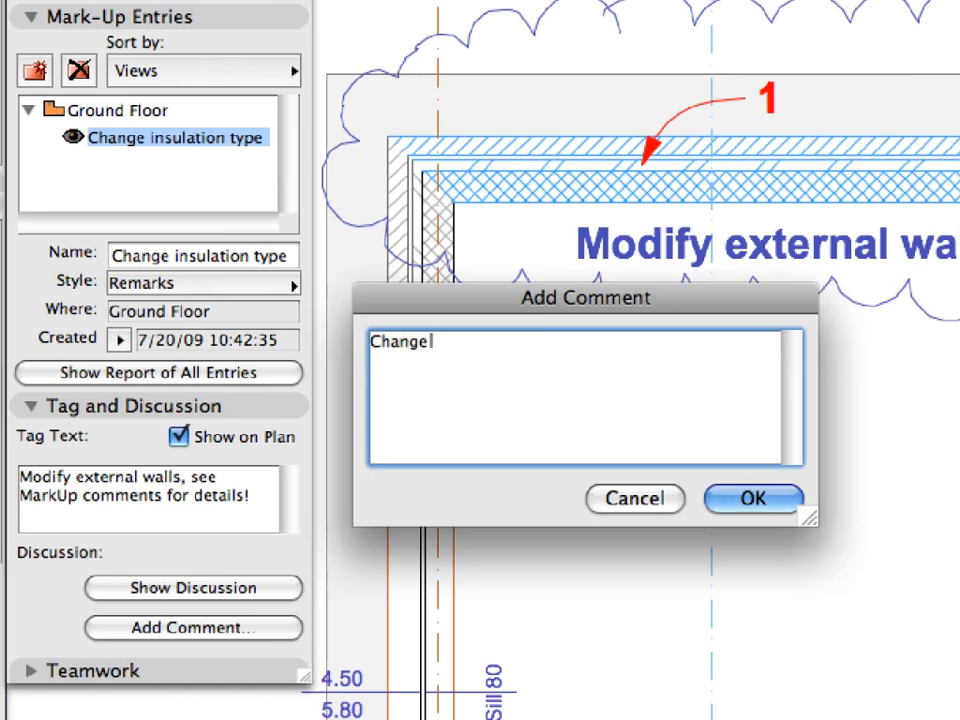
pyautogui.write(' insulation skin')
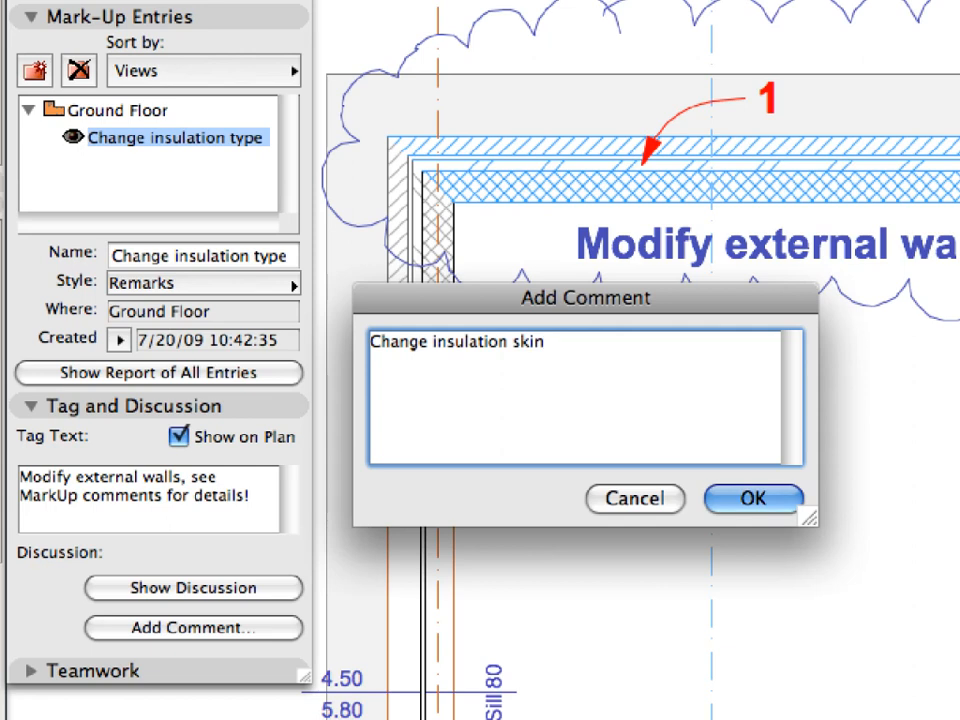
pyautogui.write(' insid')
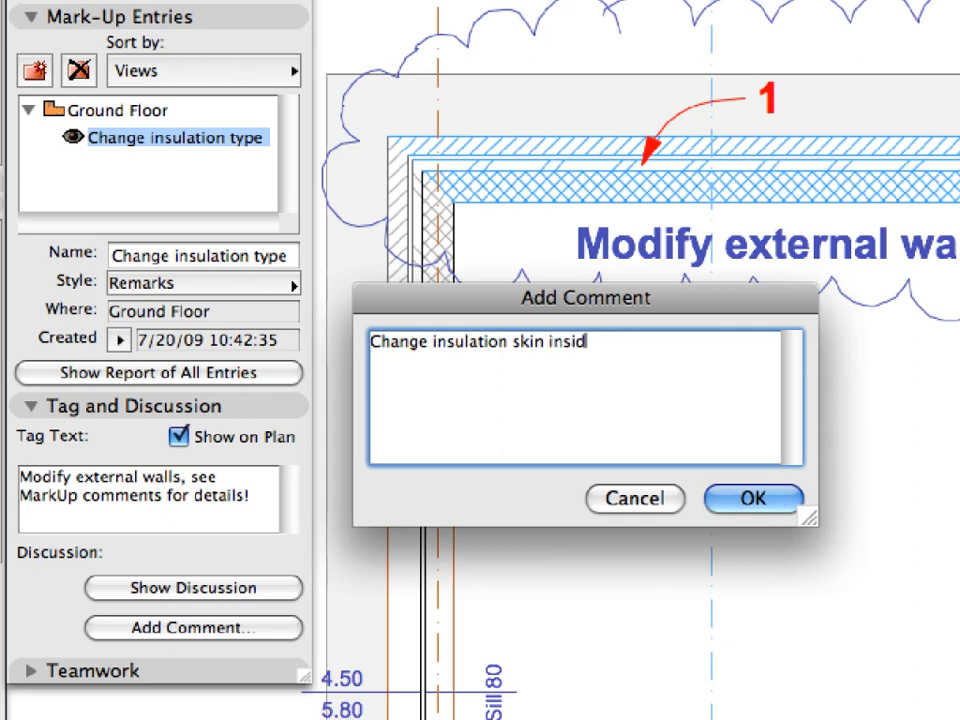
pyautogui.write('e external walls')
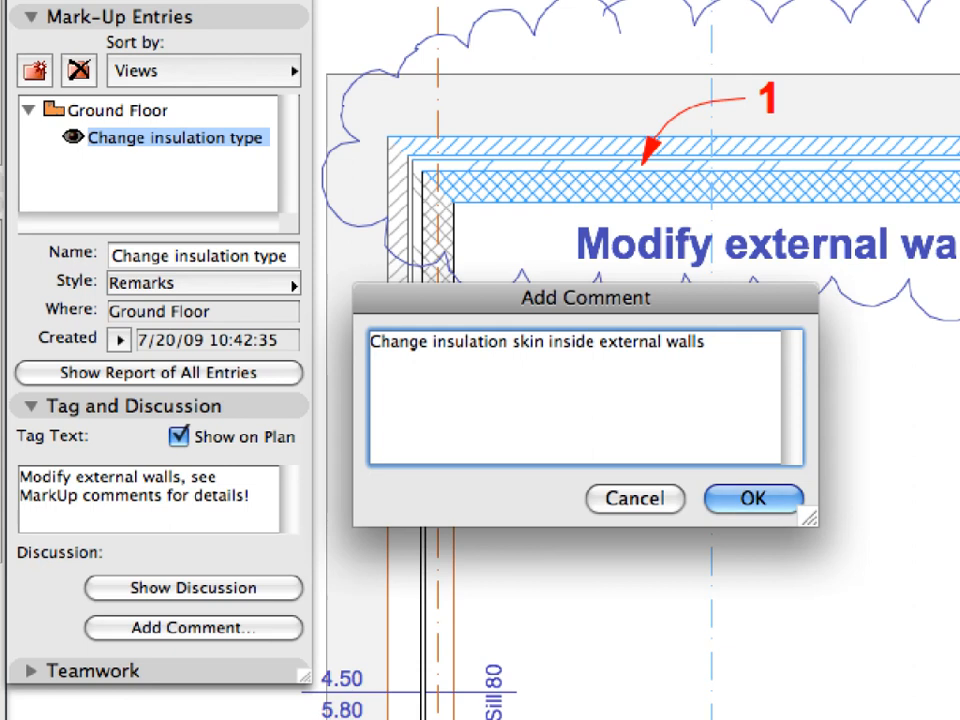
pyautogui.write(' to soft type')
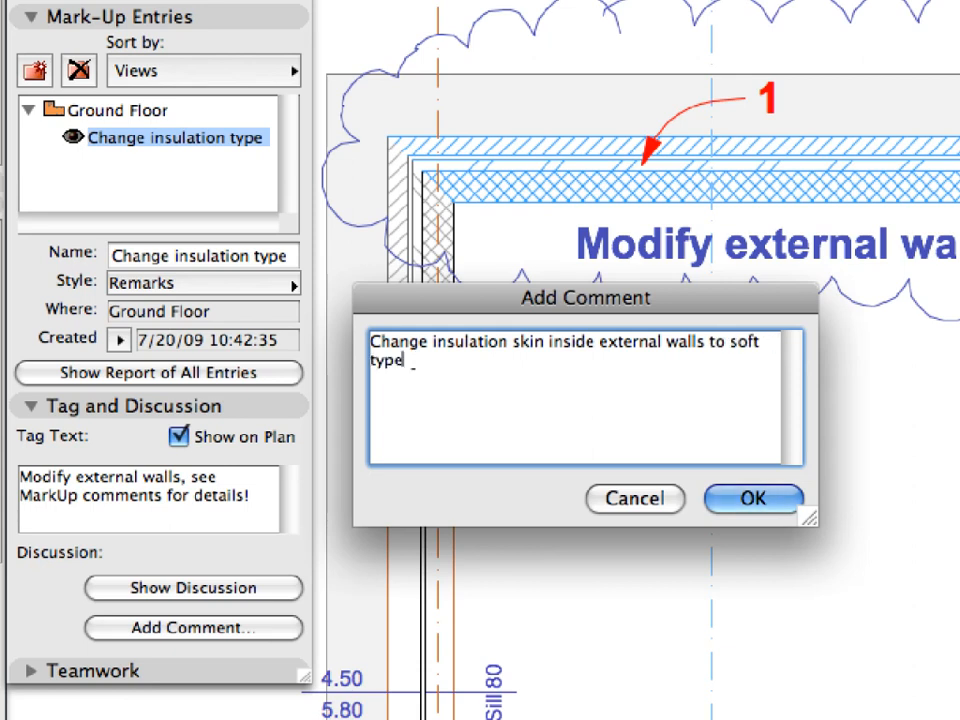
pyautogui.write(' by modifying ')
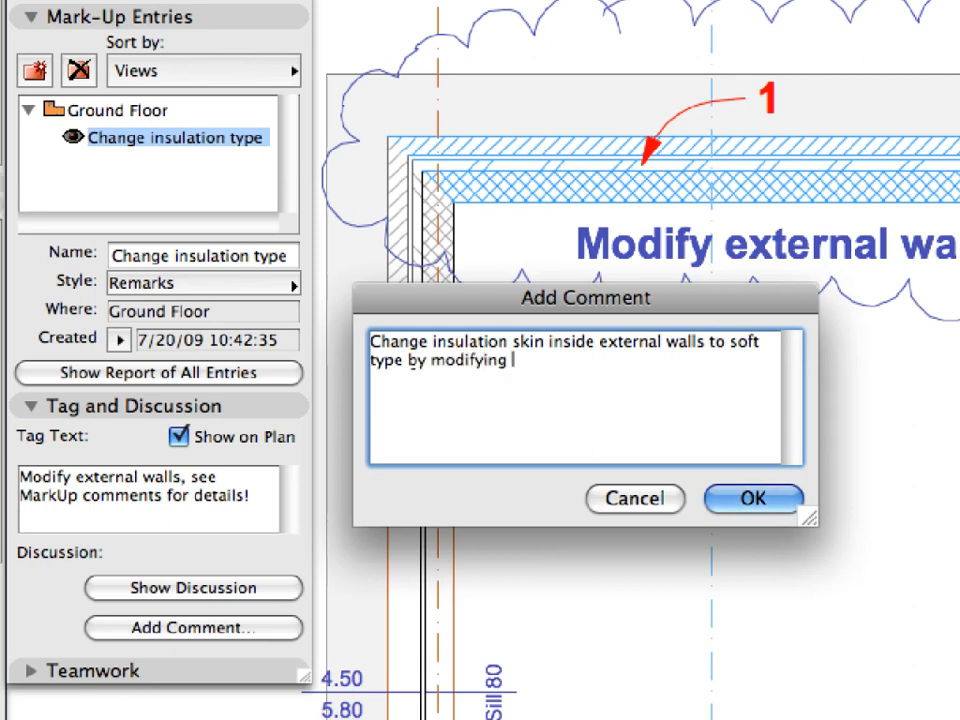
pyautogui.write('custom profile!')
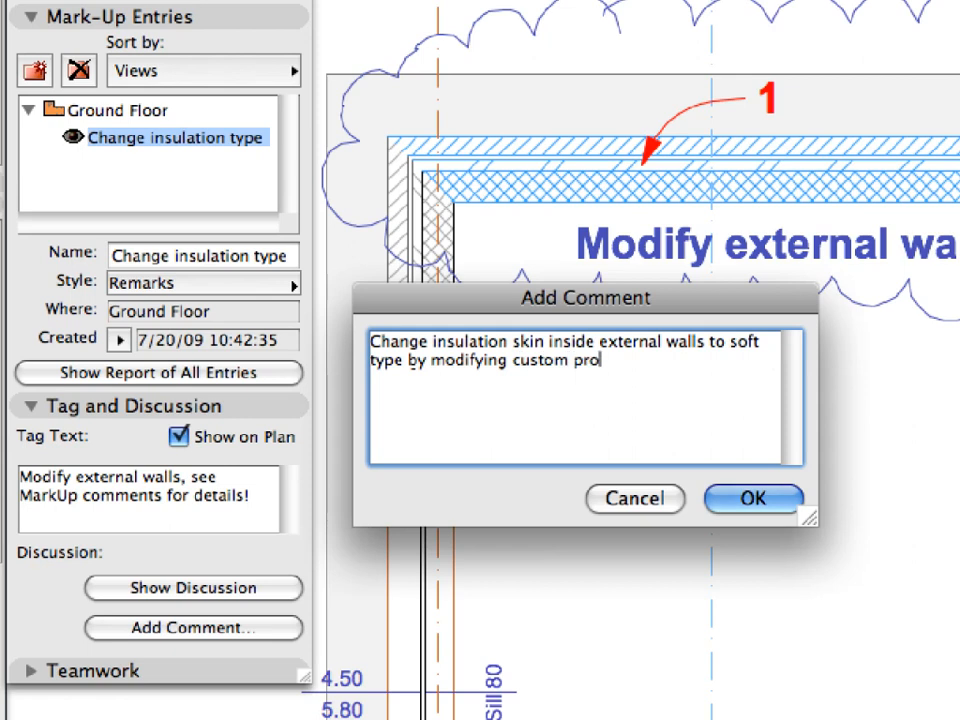
pyautogui.click(748, 499)
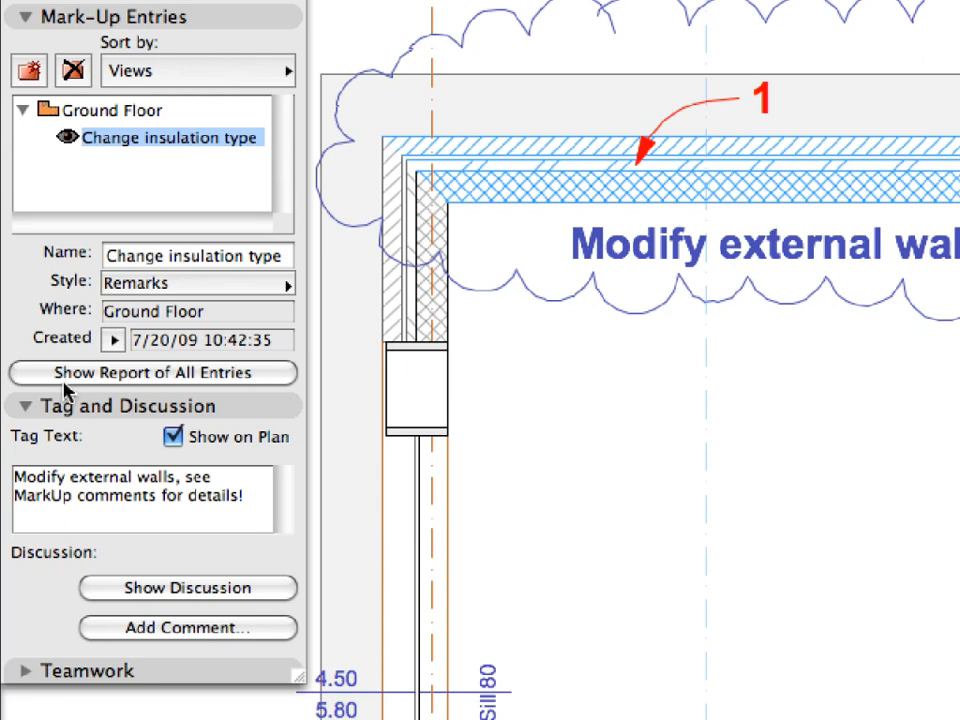
# Step: Reassign the "Change insulation type" entry to the other team member in its Teamwork settings
pyautogui.click(33, 409)
pyautogui.click(29, 435)
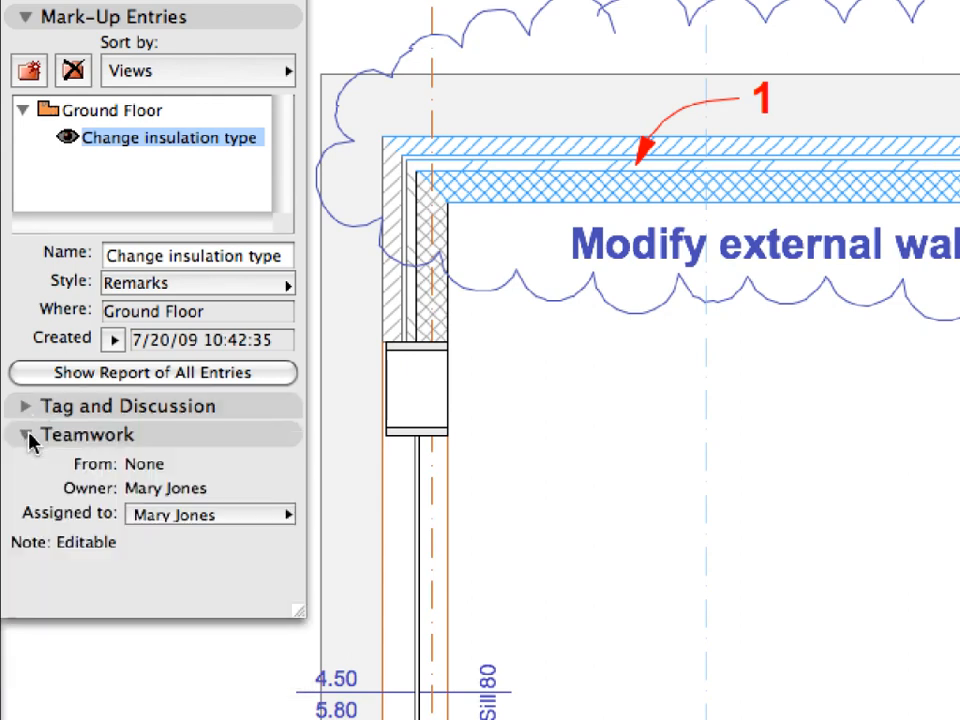
pyautogui.click(239, 520)
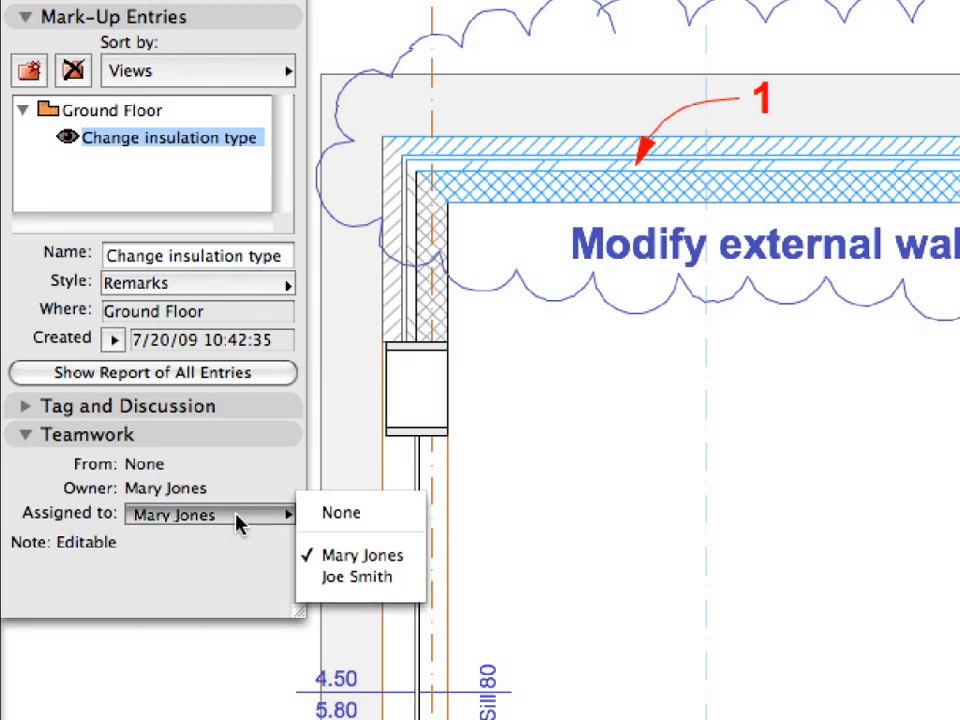
pyautogui.click(403, 585)
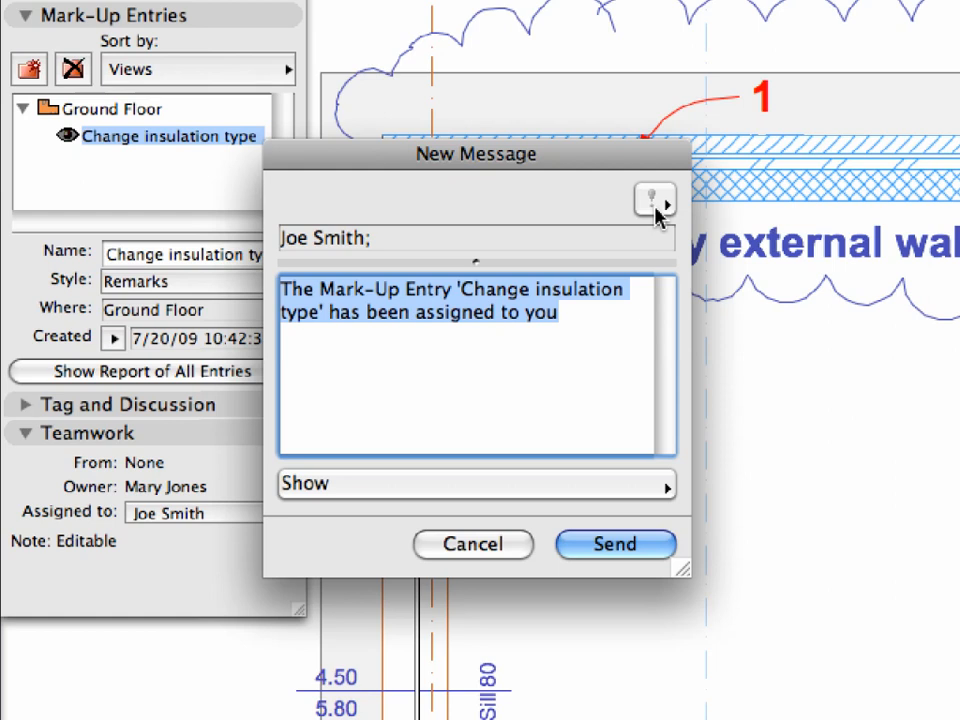
# Step: Set the assignment message to High Priority and send it to the assigned team member with its default text
pyautogui.click(655, 204)
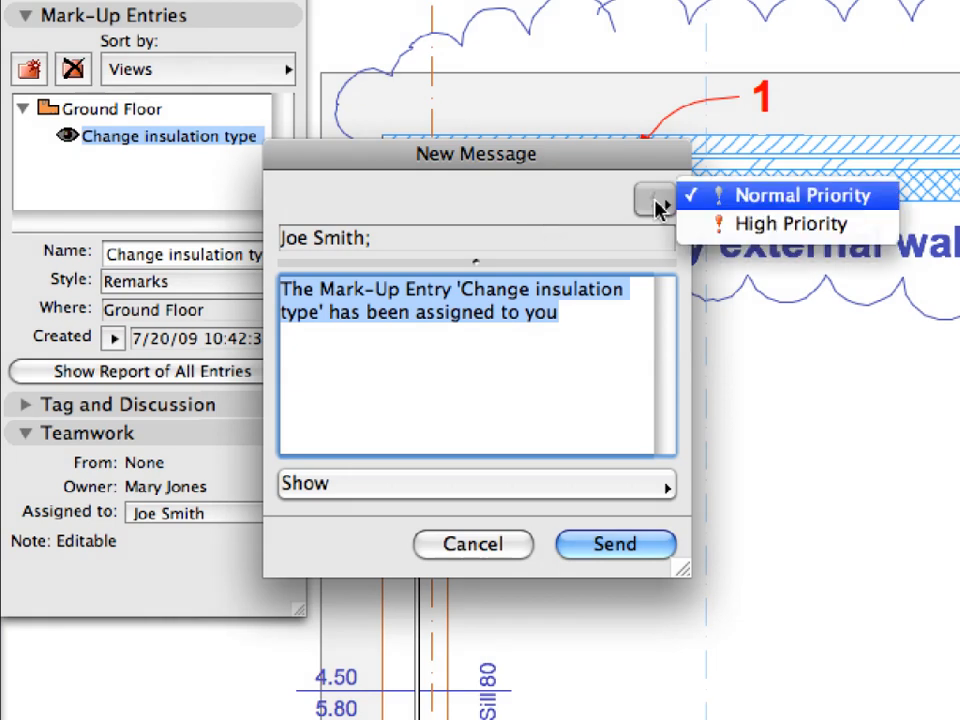
pyautogui.click(872, 226)
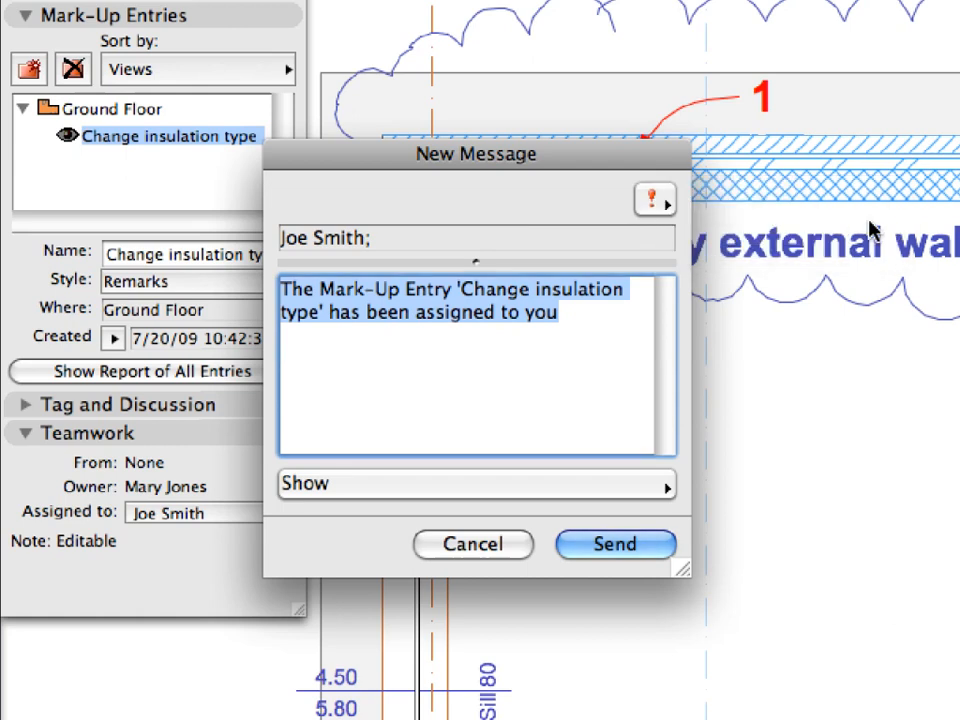
pyautogui.click(652, 546)
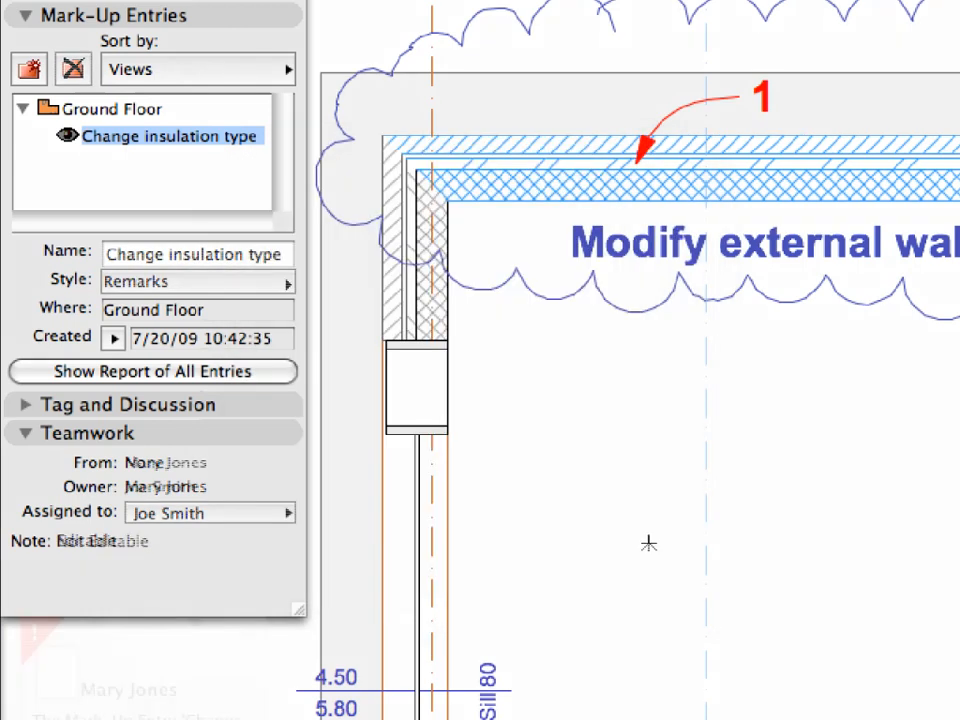